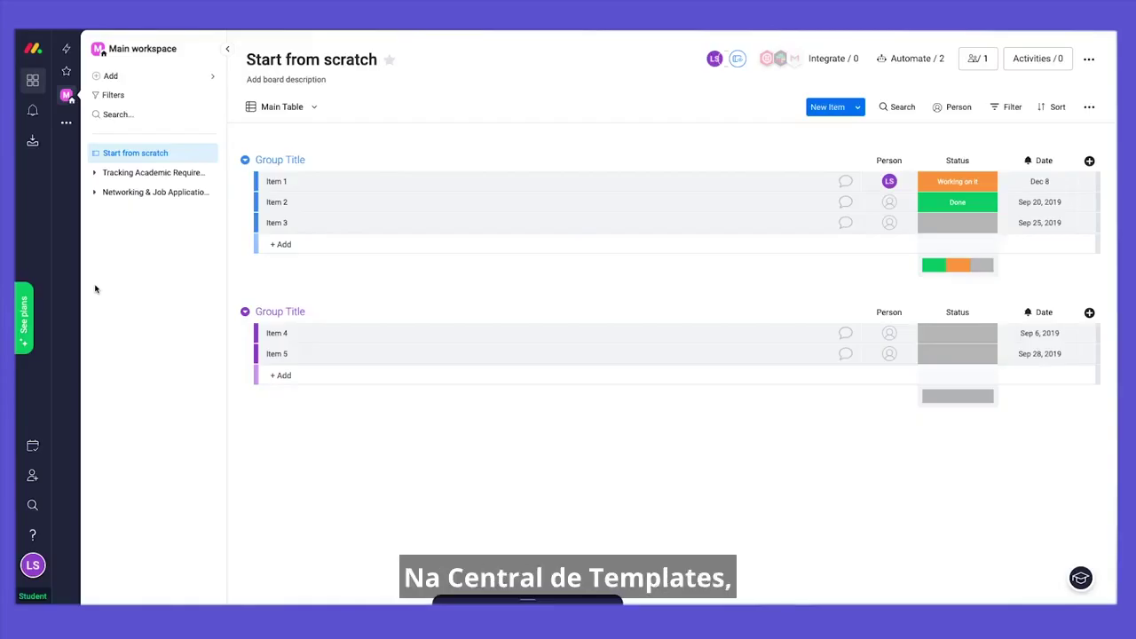
# - Open the full template center for adding new boards and show the Education templates
pyautogui.click(110, 75)
pyautogui.moveTo(356, 124)
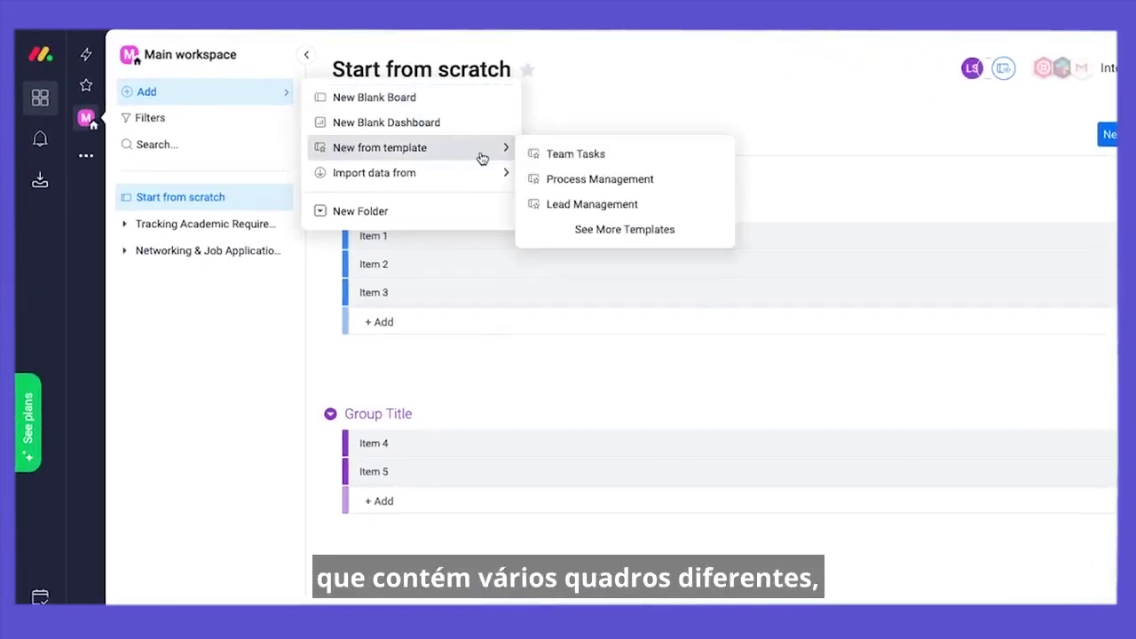
pyautogui.click(625, 229)
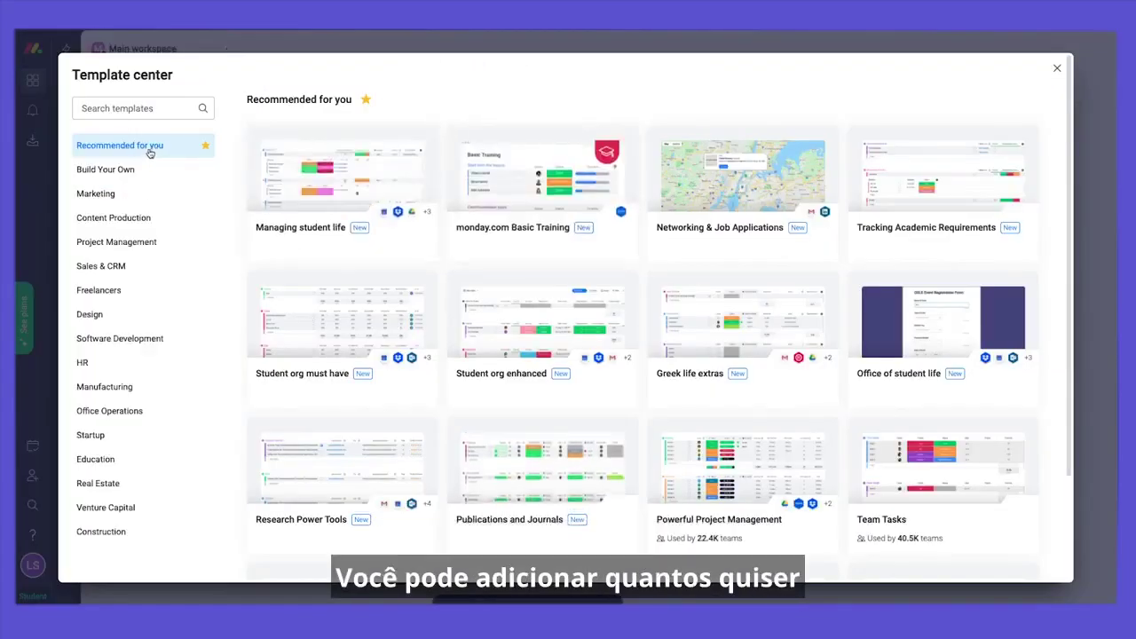
pyautogui.click(127, 462)
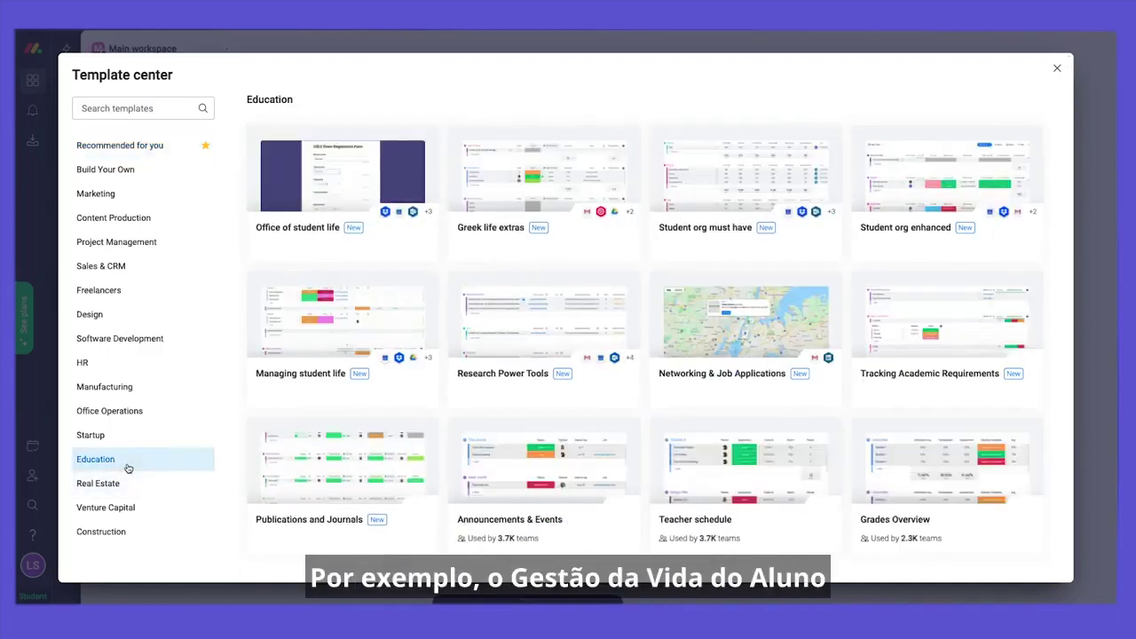
# - Preview the Managing student life template, including its Personal Financial Tracking form, and return to the Education templates
pyautogui.moveTo(339, 376)
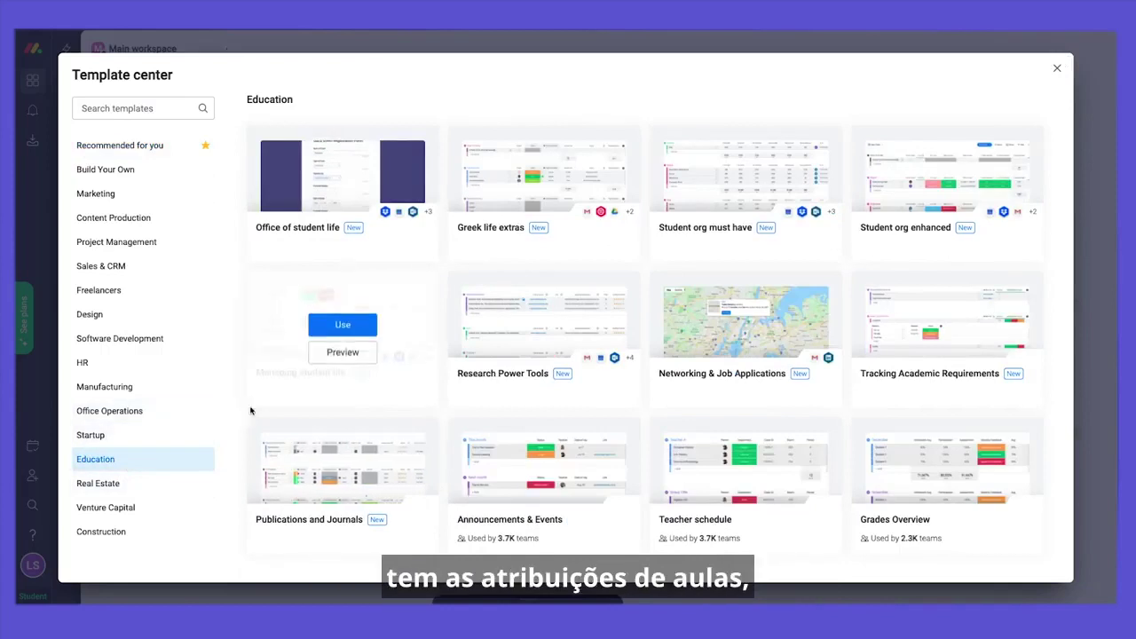
pyautogui.click(343, 350)
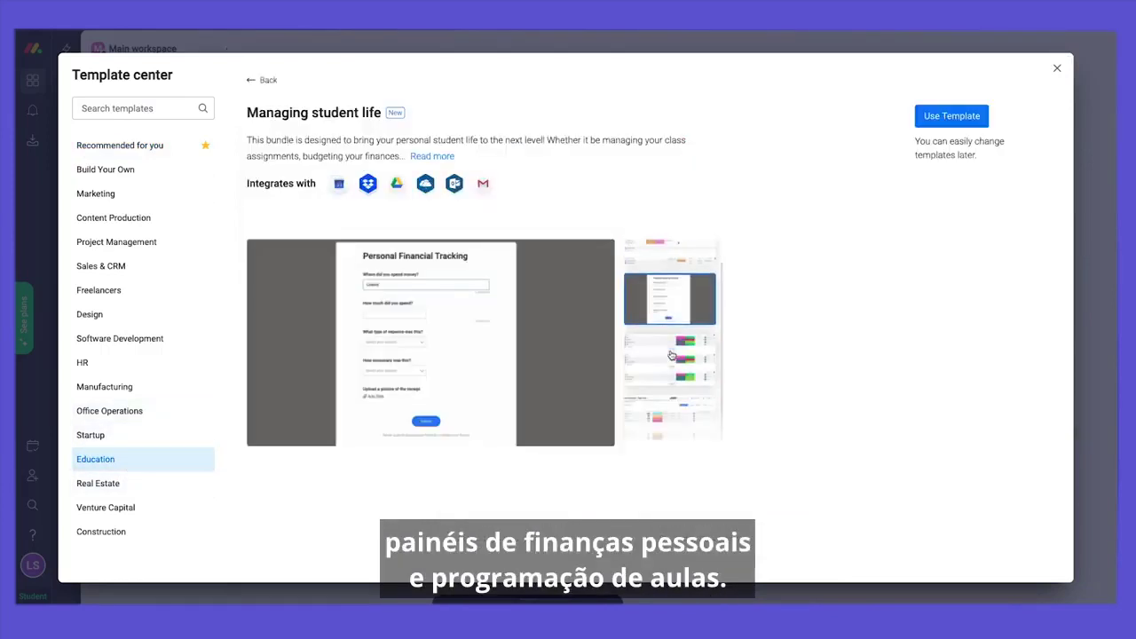
pyautogui.click(127, 467)
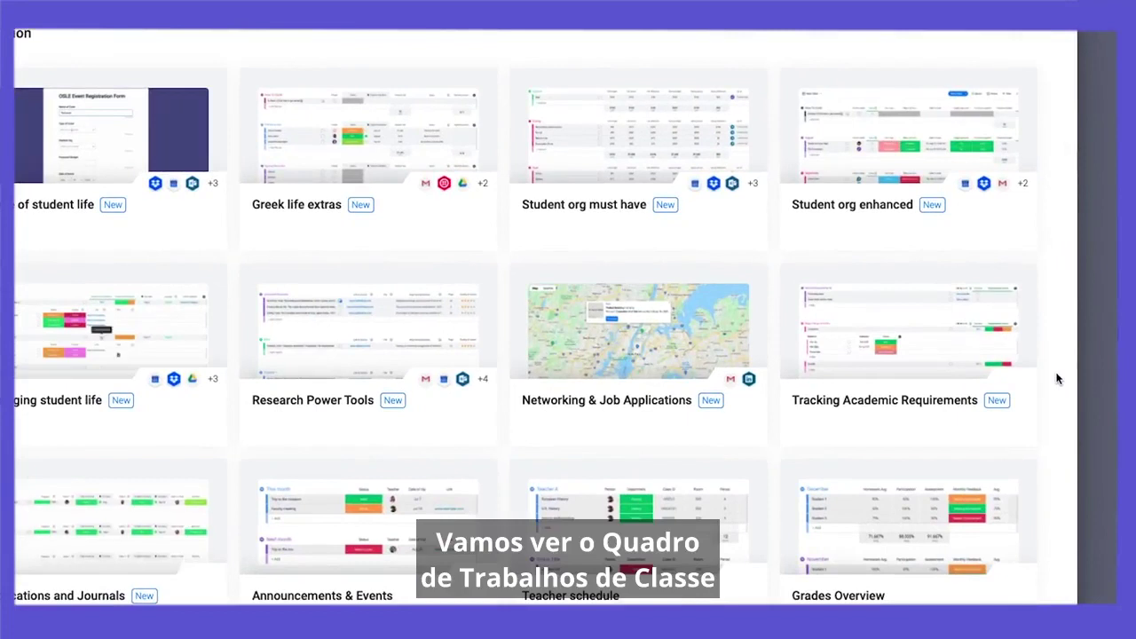
# - Add the Managing student life template to the workspace and open its Manage Class Assignments board
pyautogui.moveTo(915, 388)
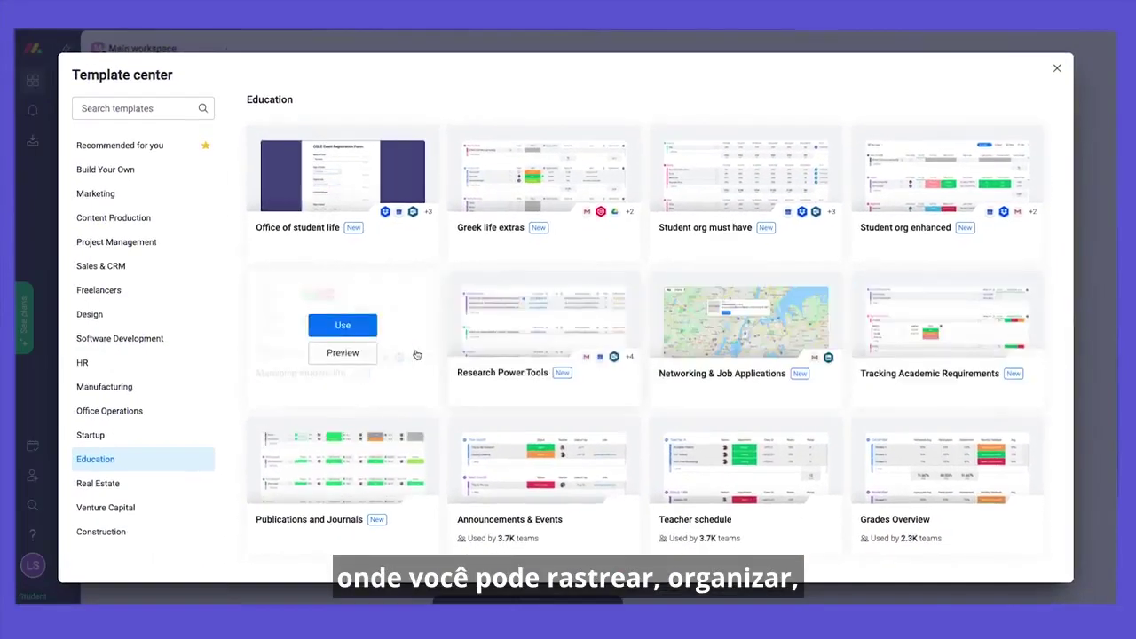
pyautogui.click(337, 325)
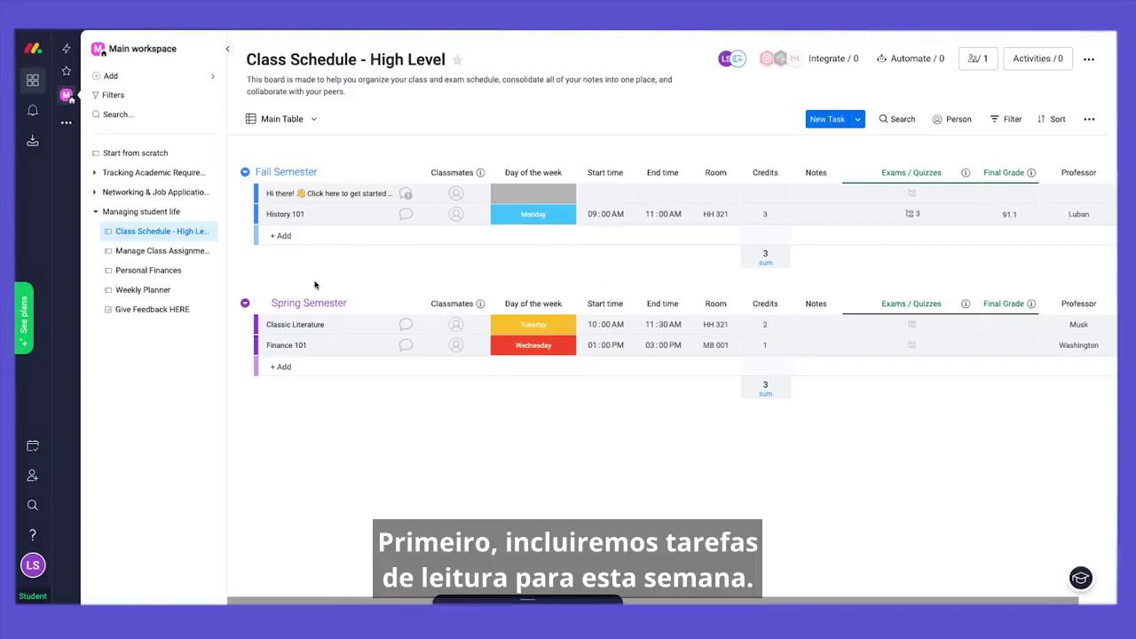
pyautogui.click(146, 250)
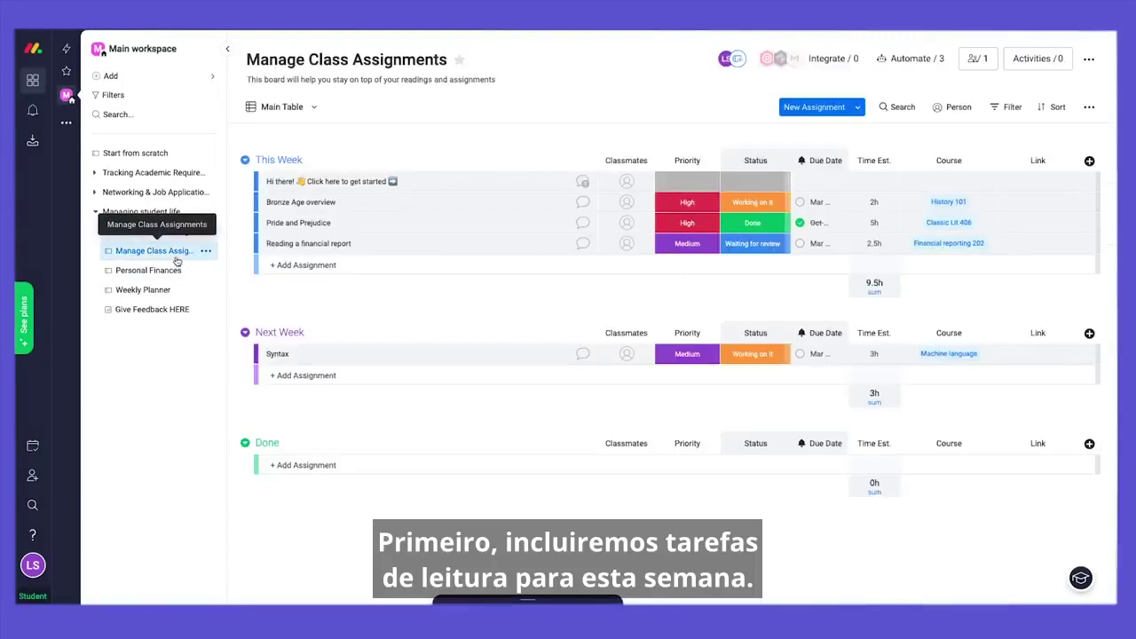
# - Add four assignments to the This Week group: Joan of Arc, Clustering, Intro to R and Cleaning Datasets
pyautogui.click(307, 265)
pyautogui.write('Joan of Arc')
pyautogui.press('Return')
pyautogui.write('Clustering')
pyautogui.press('Return')
pyautogui.write('Intro to R')
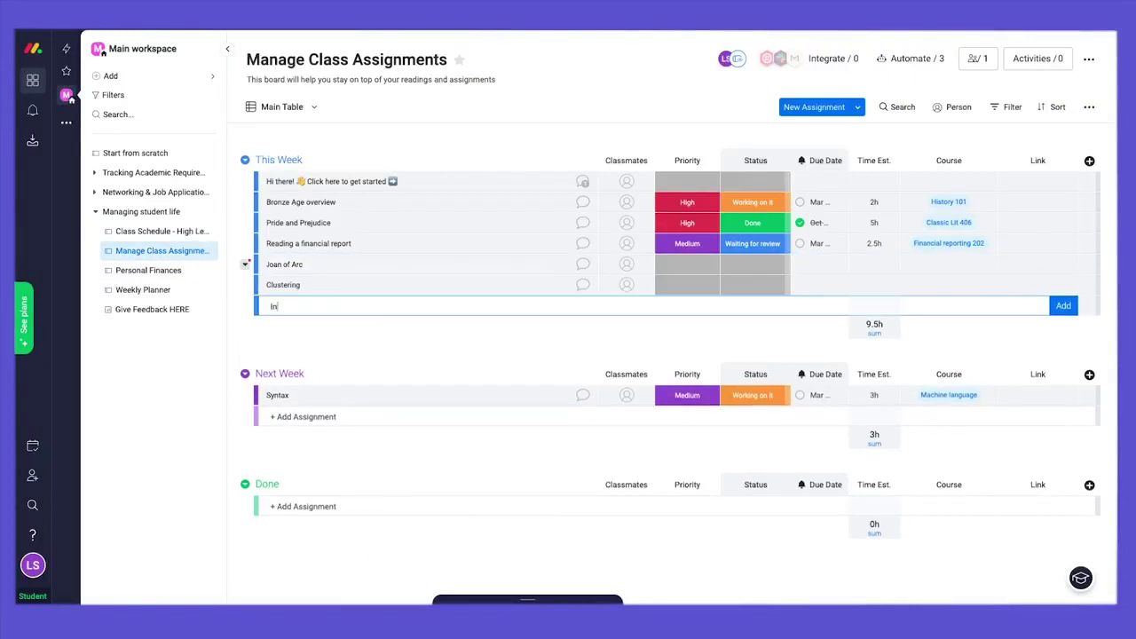
pyautogui.press('Return')
pyautogui.write('Cleaning Datasets')
pyautogui.press('Return')
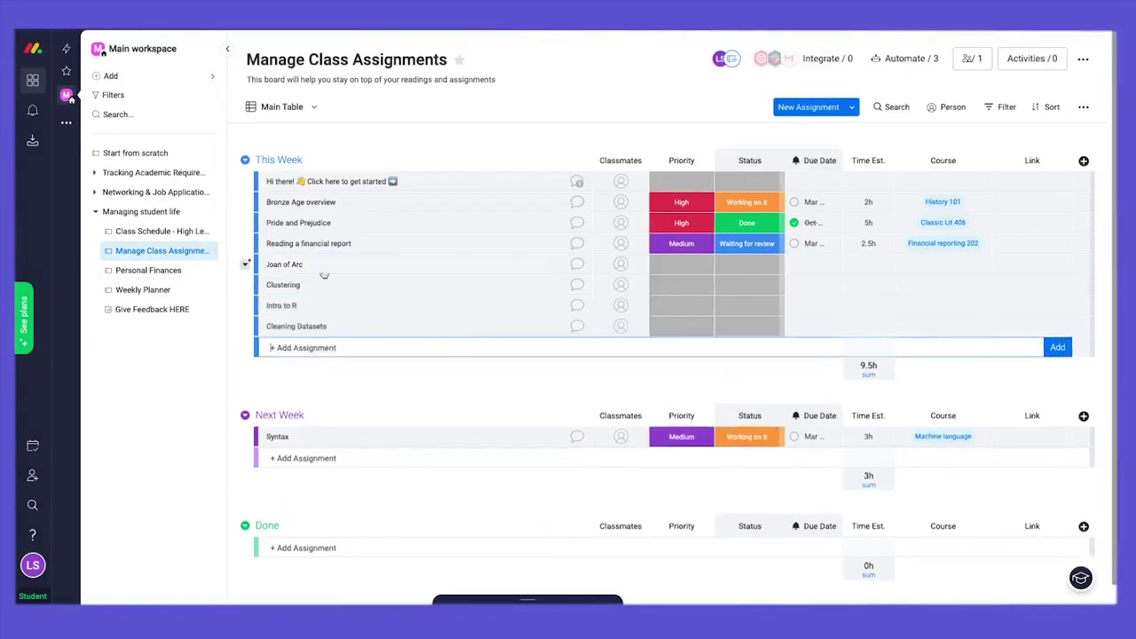
# - Assign Captain America as classmate on Joan of Arc, Clustering, Intro to R and Cleaning Datasets
pyautogui.click(620, 268)
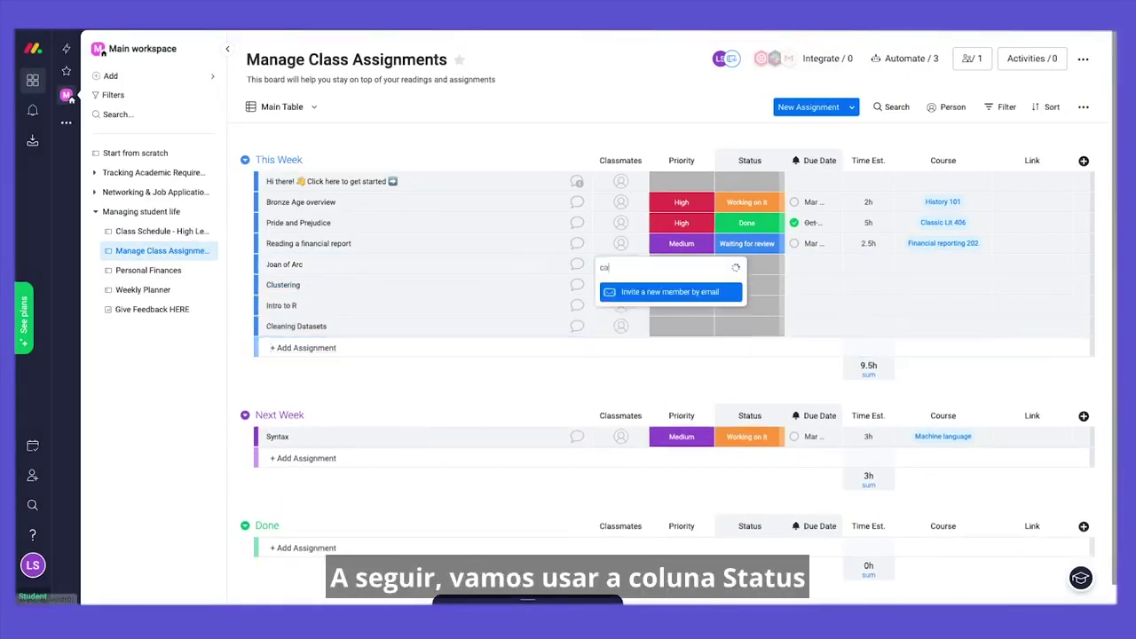
pyautogui.click(620, 285)
pyautogui.click(648, 368)
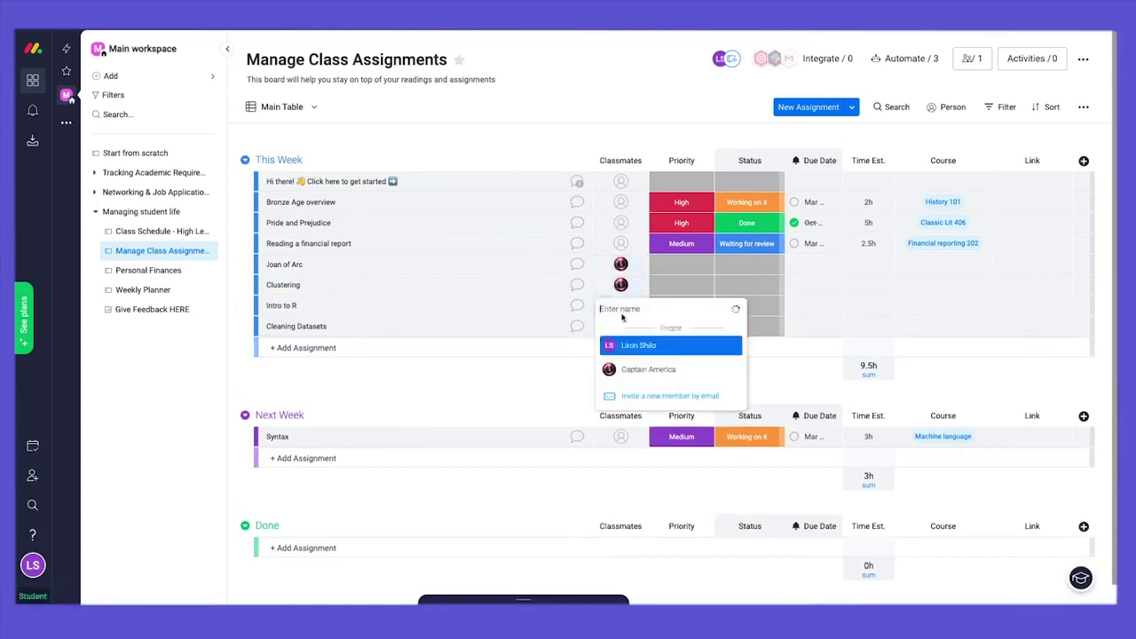
pyautogui.click(621, 305)
pyautogui.click(648, 388)
pyautogui.click(621, 325)
pyautogui.click(648, 409)
pyautogui.click(627, 392)
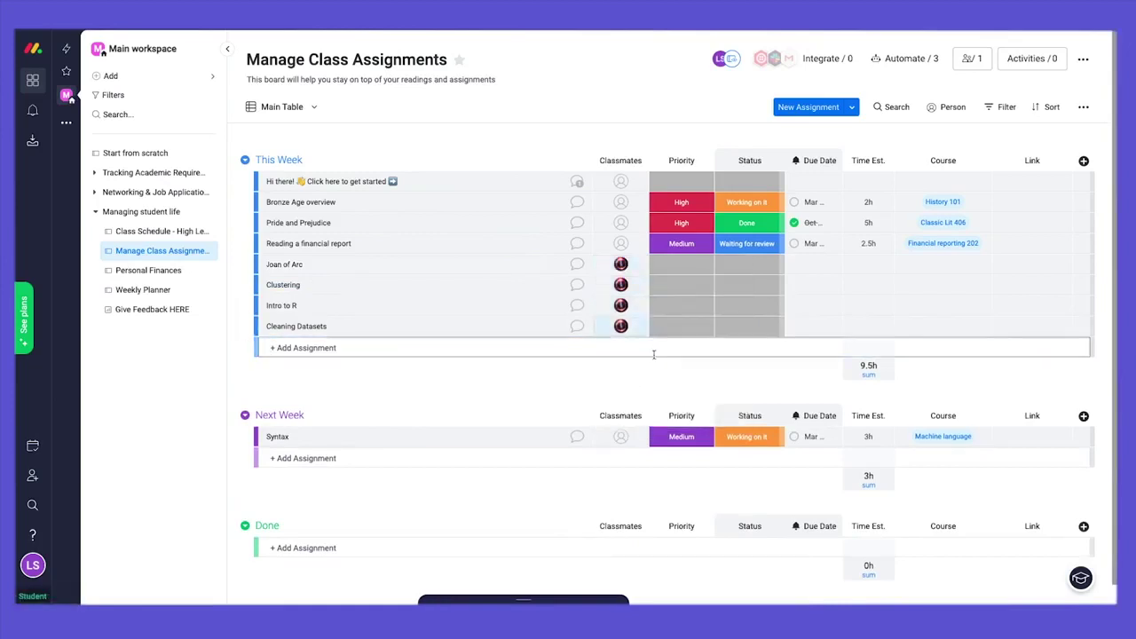
# - Set the priorities to Medium for Joan of Arc, Low for Clustering, and High for both Intro to R and Cleaning Datasets
pyautogui.click(681, 268)
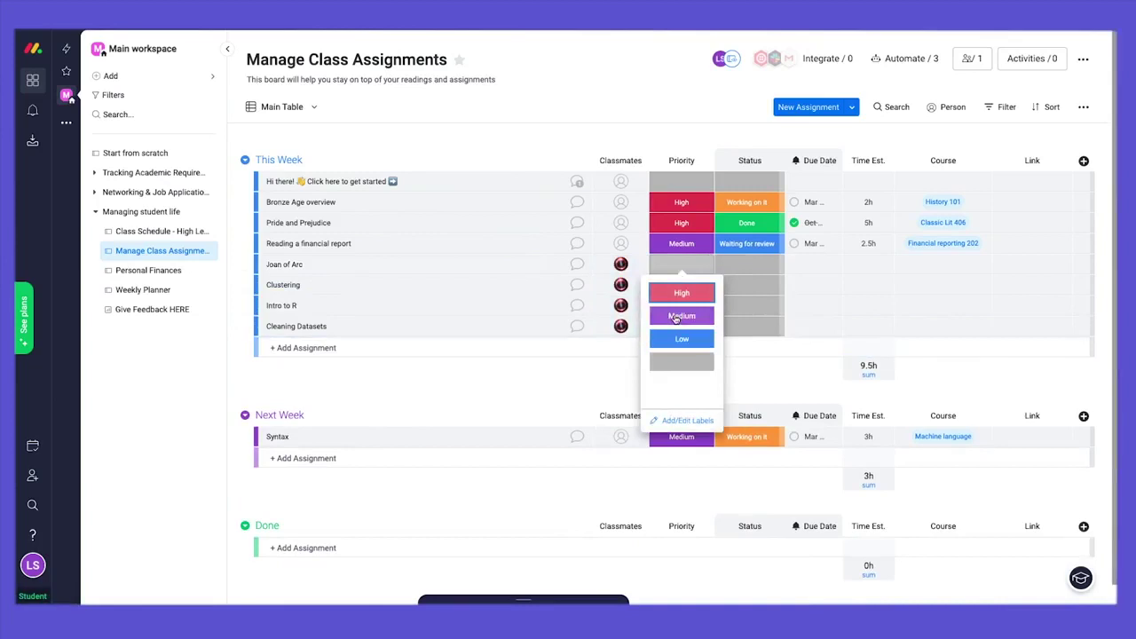
pyautogui.click(677, 317)
pyautogui.click(681, 285)
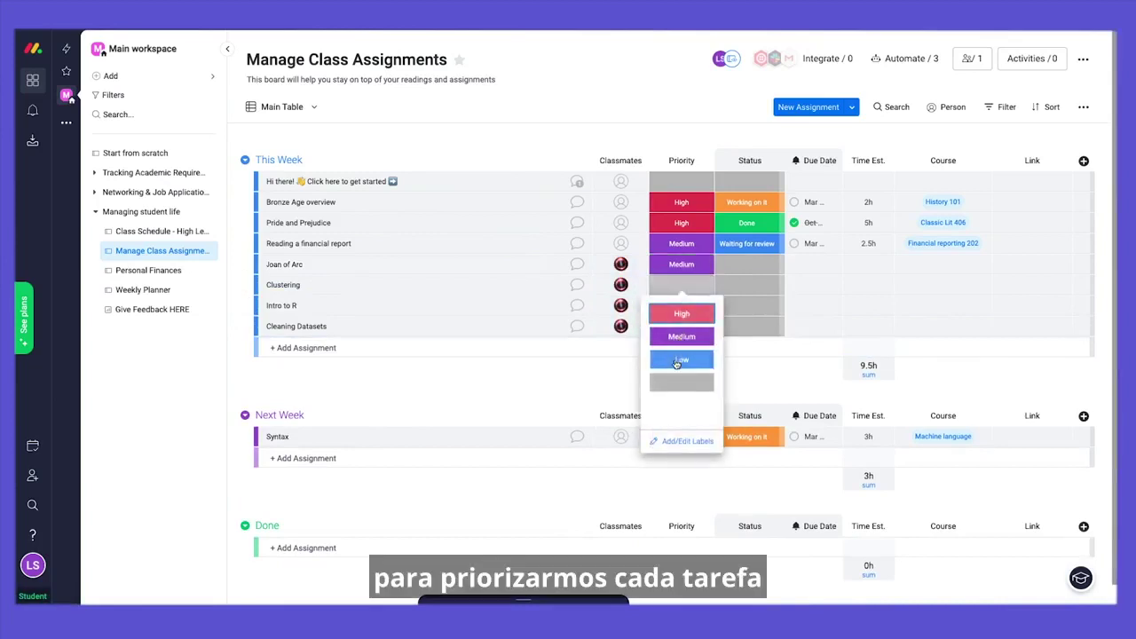
pyautogui.click(676, 360)
pyautogui.click(681, 305)
pyautogui.click(681, 334)
pyautogui.click(679, 327)
pyautogui.click(677, 352)
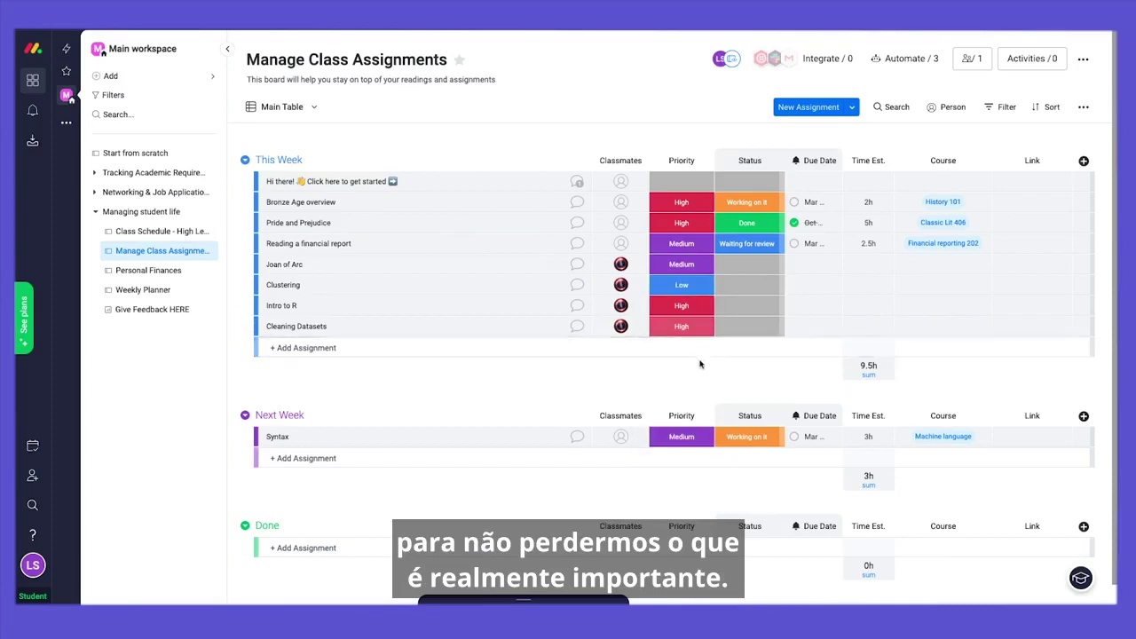
# - Set the status of Joan of Arc and Clustering to Working on it, Intro to R to Stuck, and Cleaning Datasets to Done
pyautogui.click(746, 268)
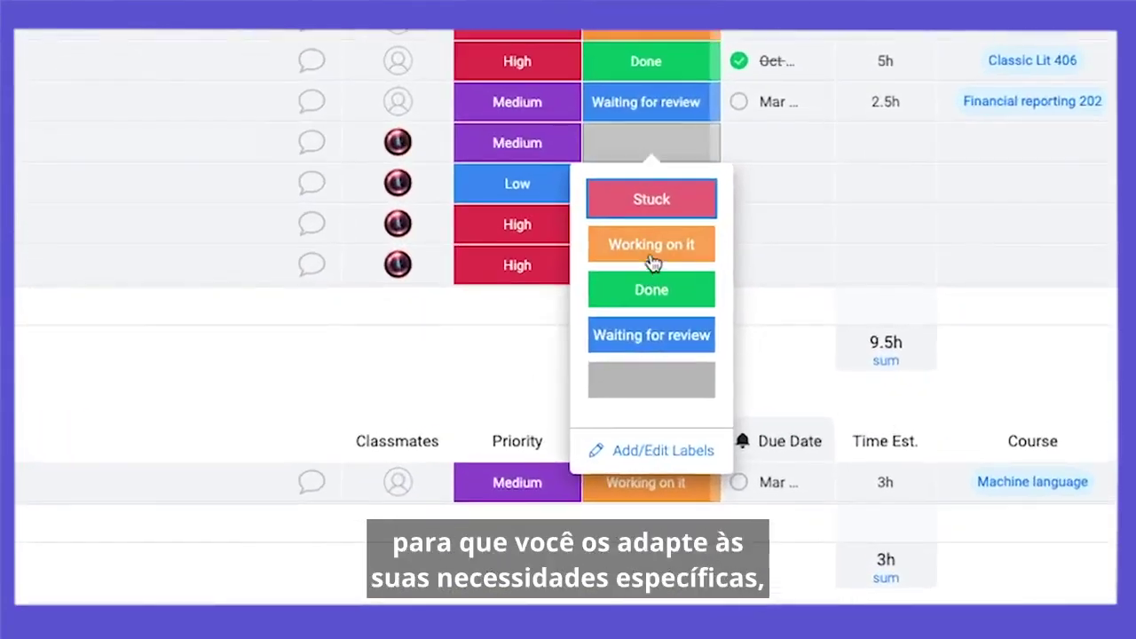
pyautogui.click(651, 258)
pyautogui.click(653, 199)
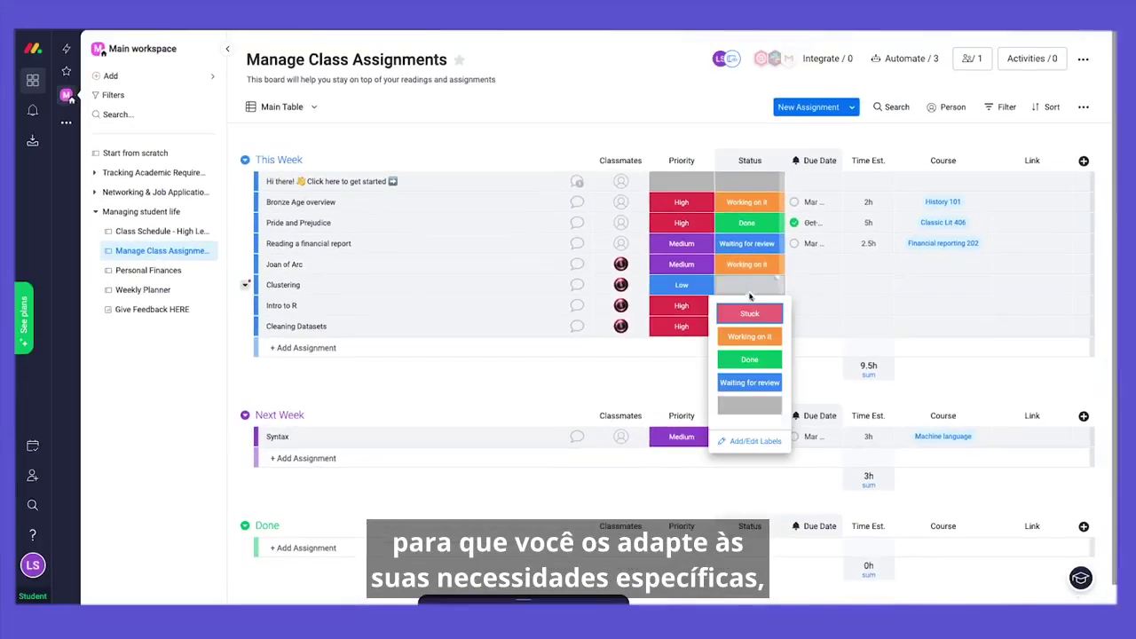
pyautogui.click(749, 336)
pyautogui.click(747, 305)
pyautogui.click(749, 333)
pyautogui.click(748, 330)
pyautogui.click(745, 402)
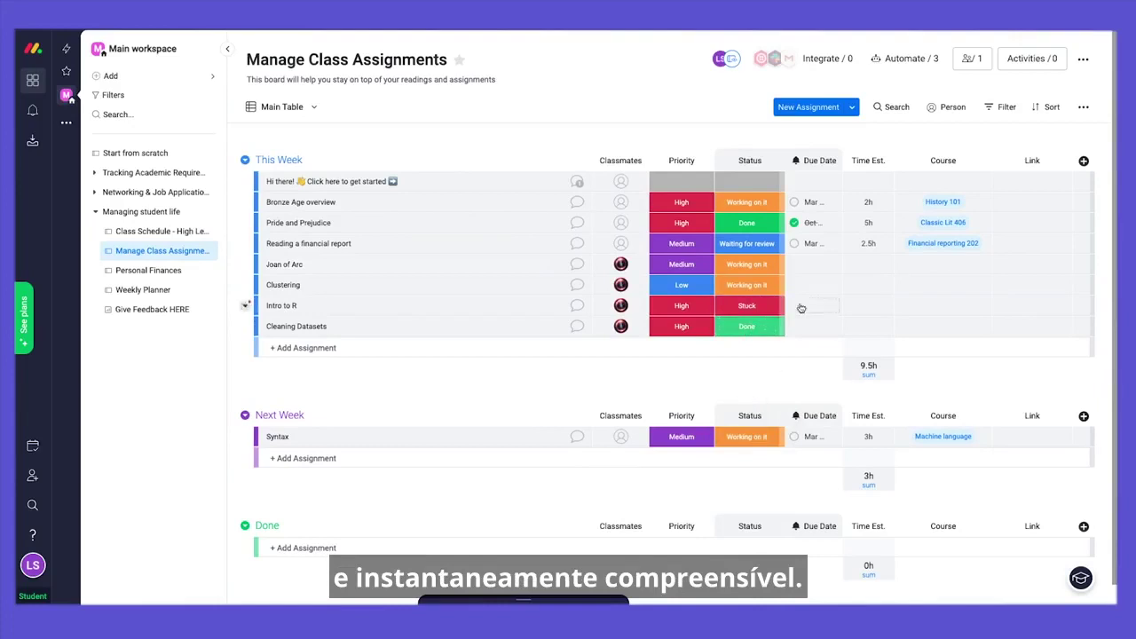
# - Set December 2020 due dates: the 17th for Joan of Arc and Intro to R, the 25th for Clustering, the 20th for Cleaning Datasets
pyautogui.click(802, 269)
pyautogui.click(816, 402)
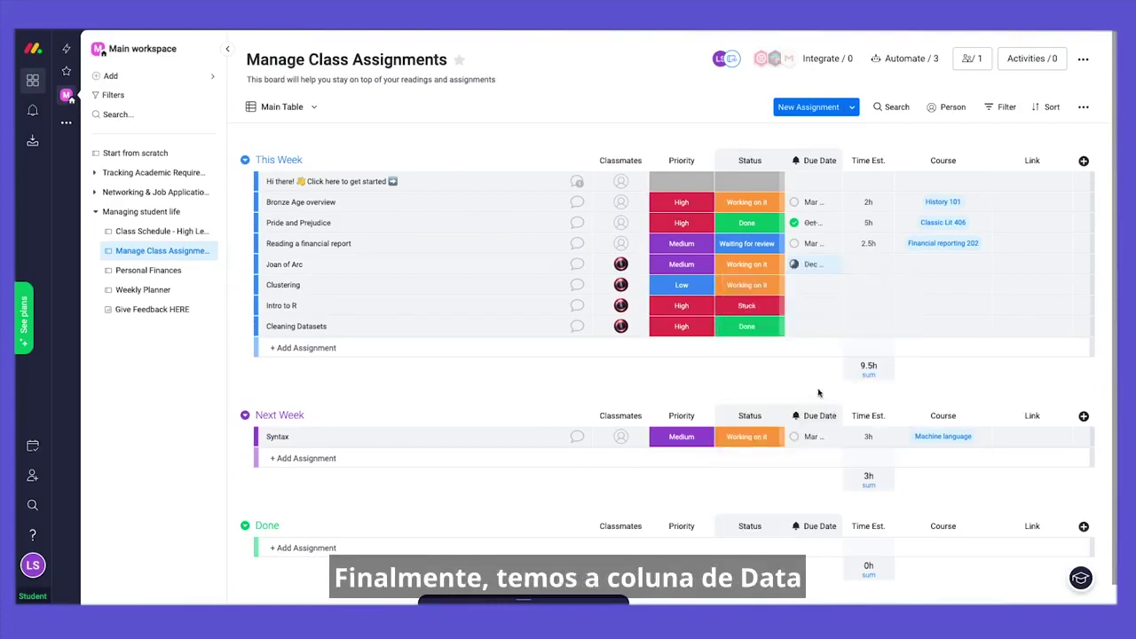
pyautogui.click(815, 285)
pyautogui.click(837, 443)
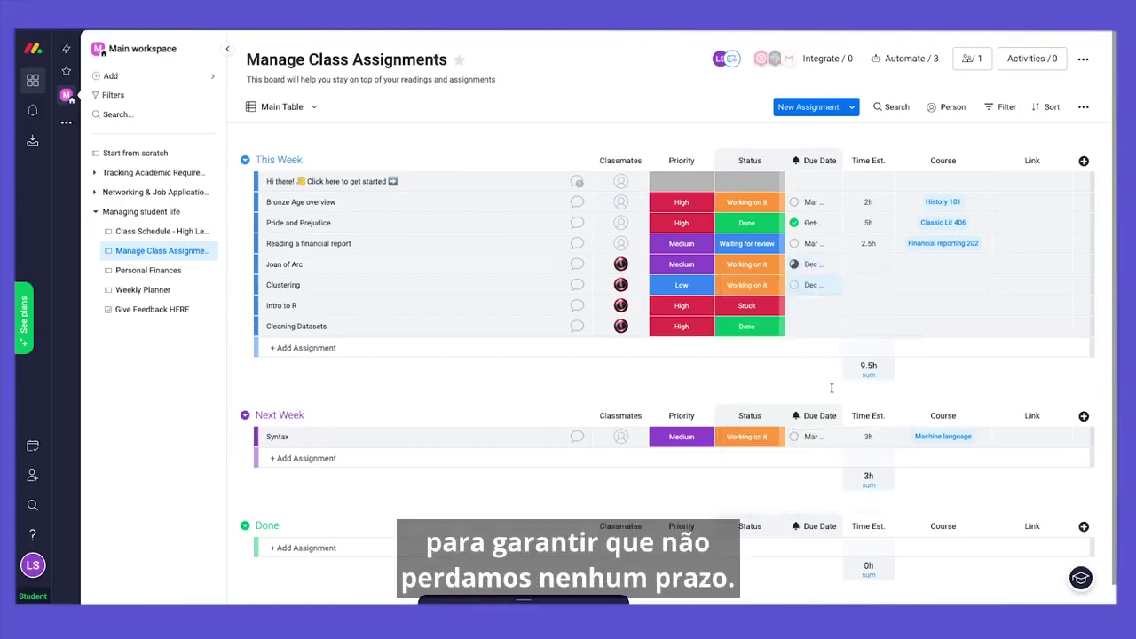
pyautogui.click(824, 305)
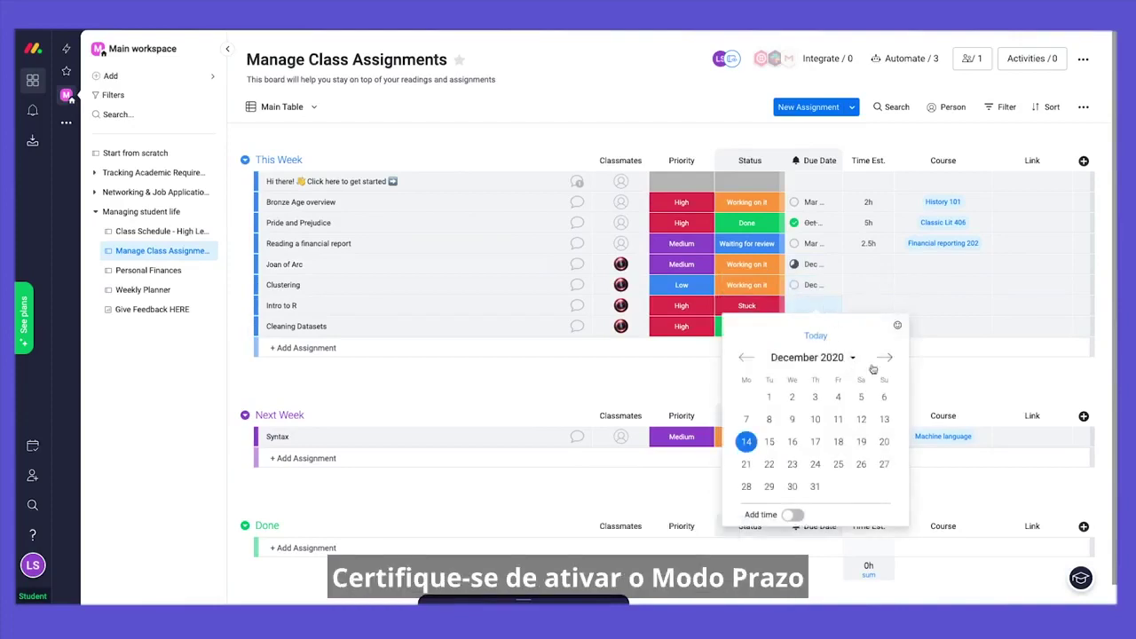
pyautogui.click(816, 442)
pyautogui.click(815, 326)
pyautogui.click(884, 463)
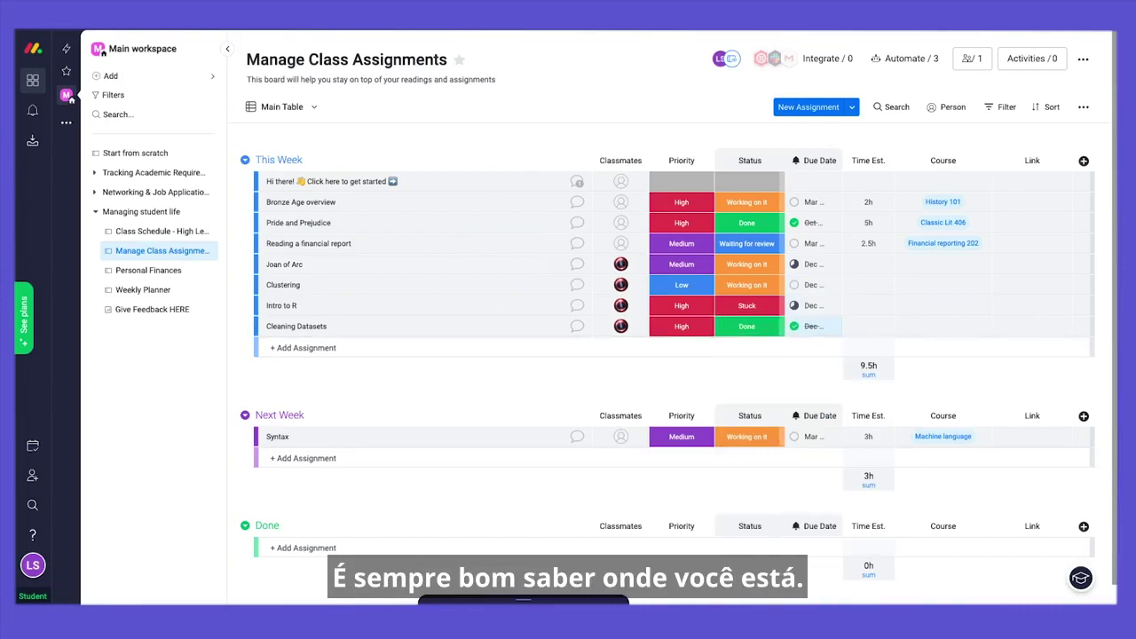
# - Rename the Course column to Course name
pyautogui.write('C')
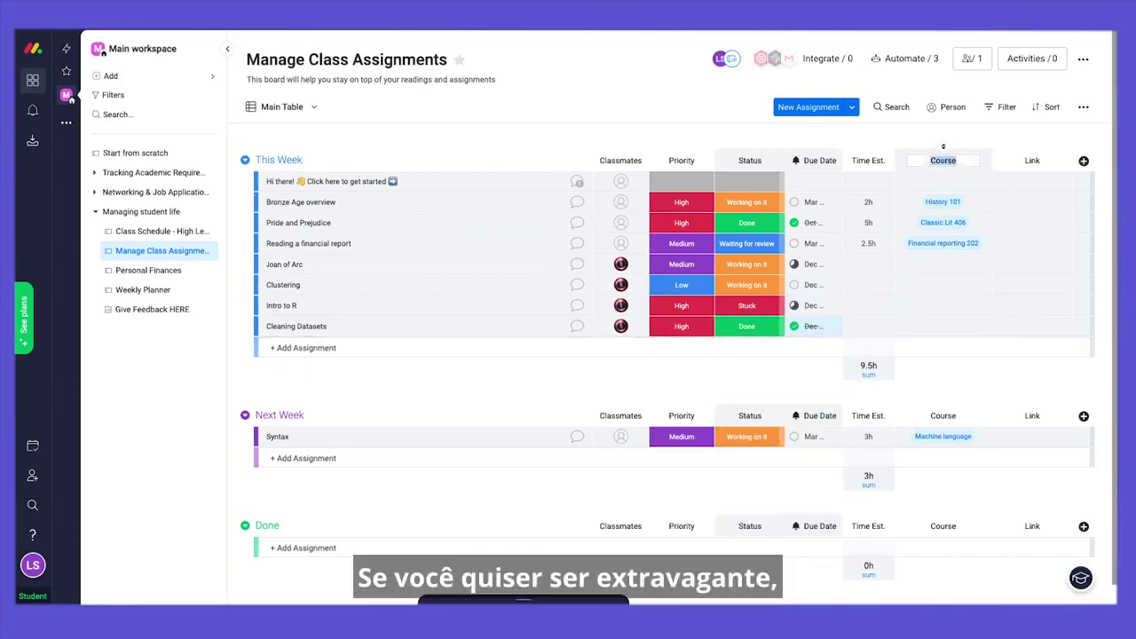
pyautogui.press('Return')
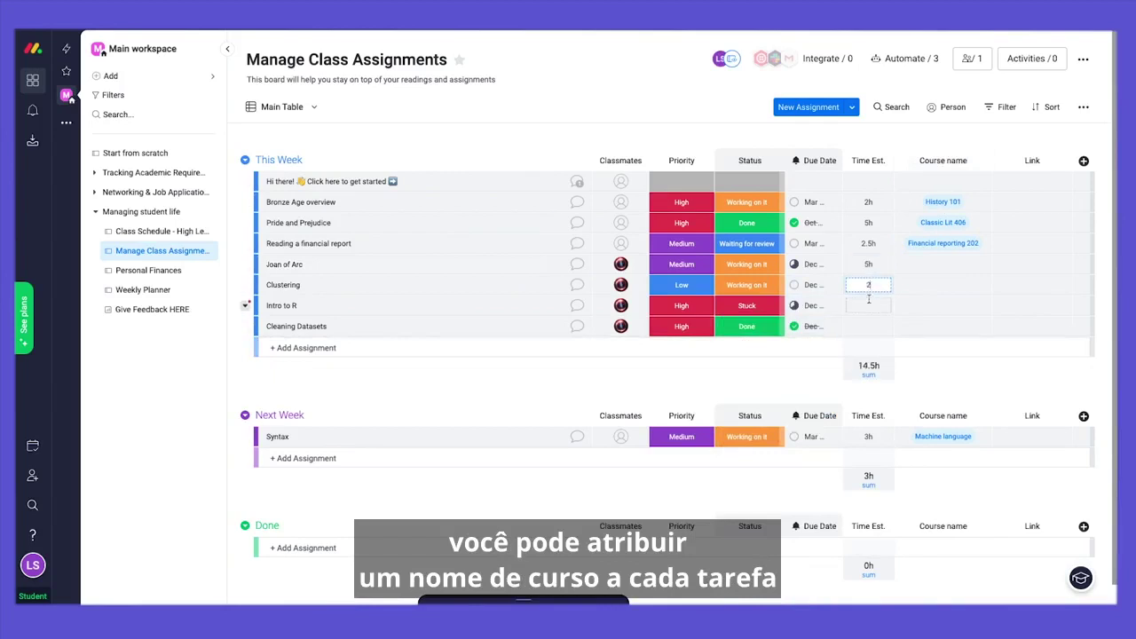
# - Enter time estimates of 5, 2, 1 and 0.5 hours for the four new assignments in order, and move Intro to R to Next Week
pyautogui.write('2')
pyautogui.click(869, 304)
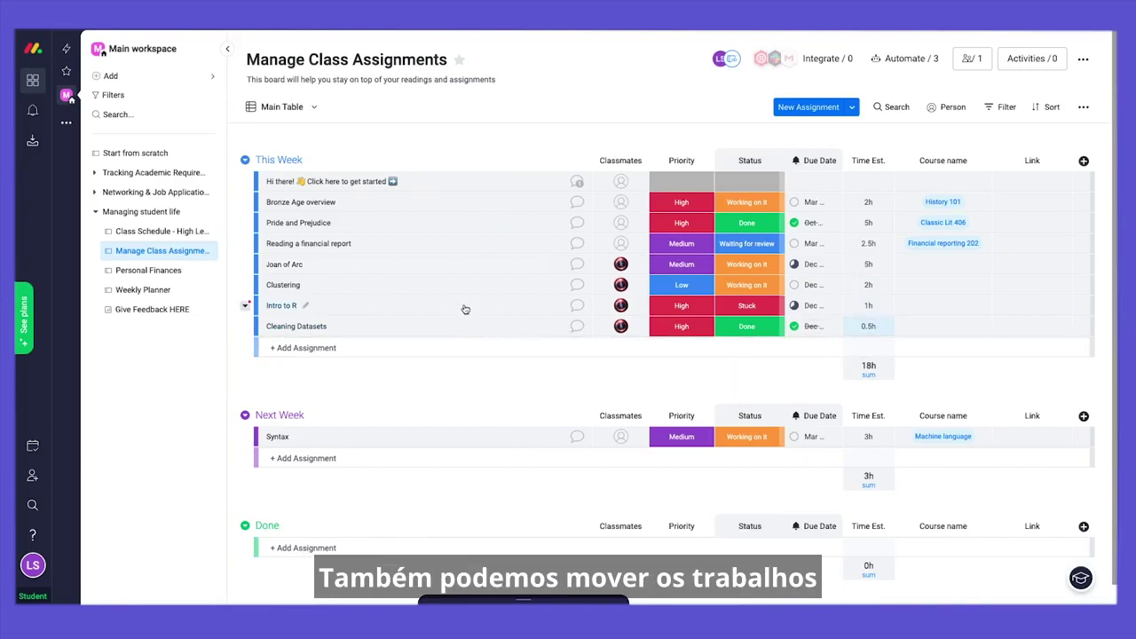
pyautogui.moveTo(465, 309); pyautogui.dragTo(462, 418)
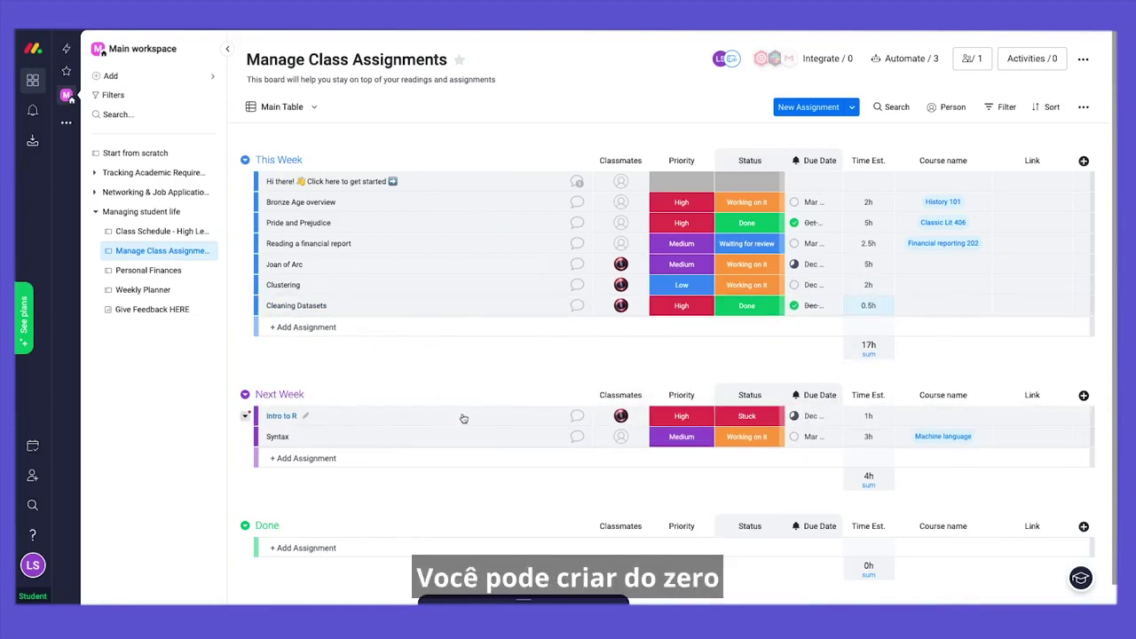
# - Switch the board to the Due dates calendar view and add a new Chart view
pyautogui.click(312, 106)
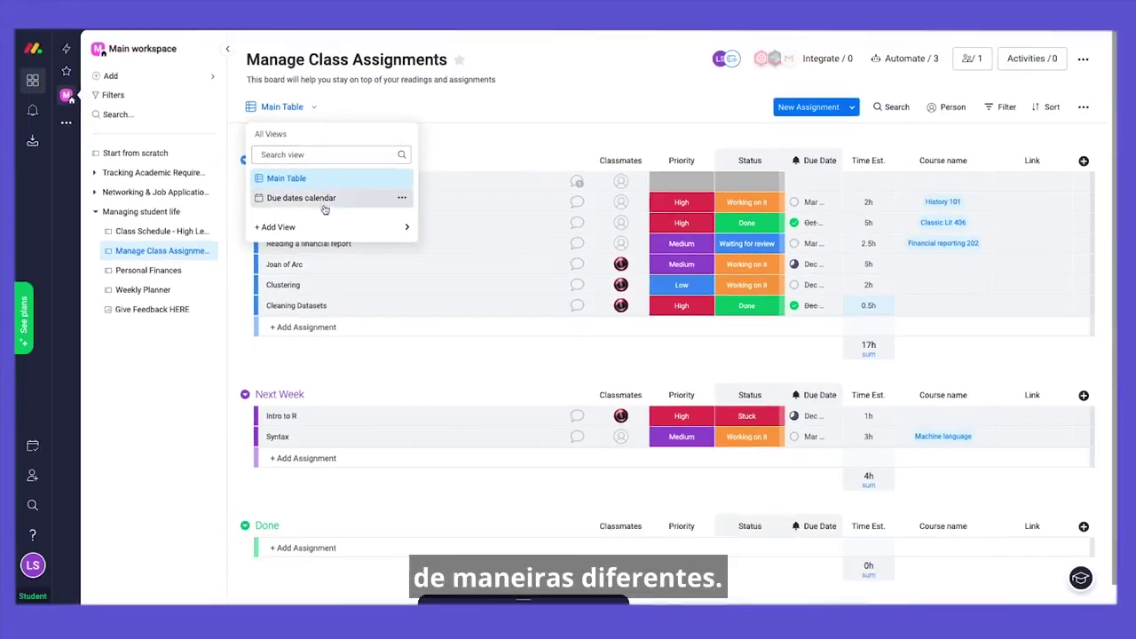
pyautogui.click(325, 201)
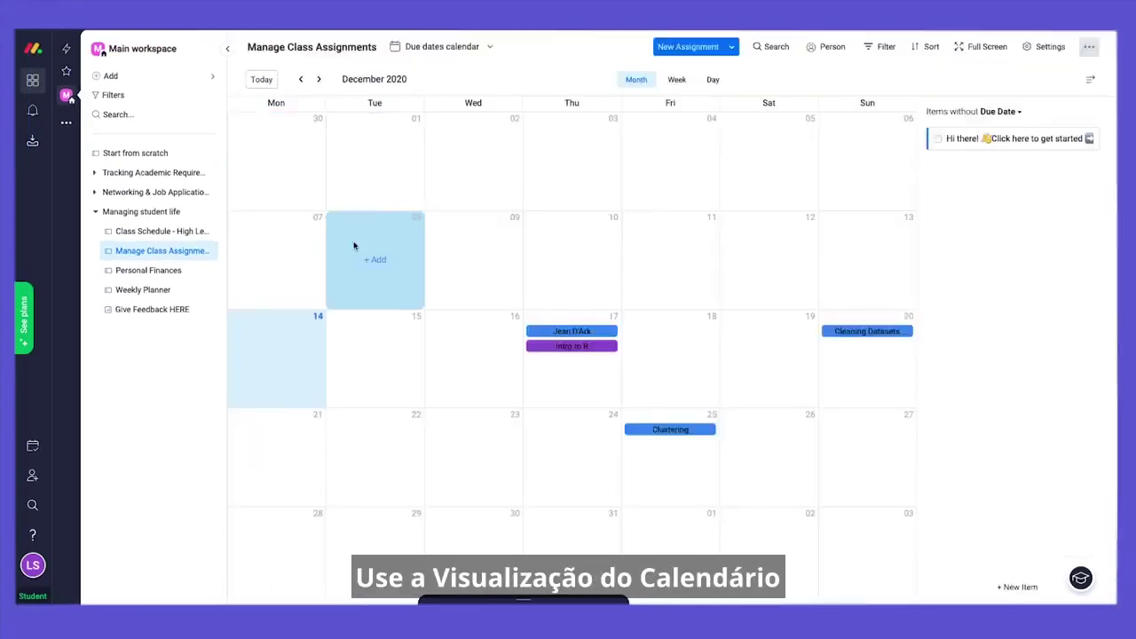
pyautogui.click(435, 46)
pyautogui.moveTo(497, 167)
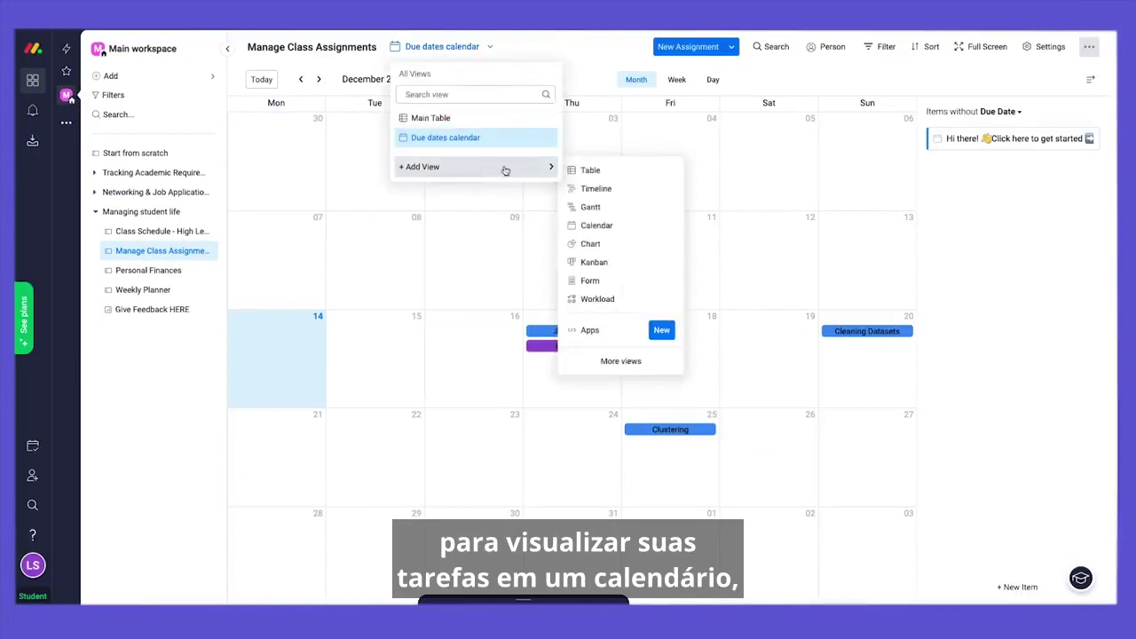
pyautogui.click(593, 243)
# - Use Time Est. on the chart's Y axis and choose a different chart type
pyautogui.moveTo(874, 217)
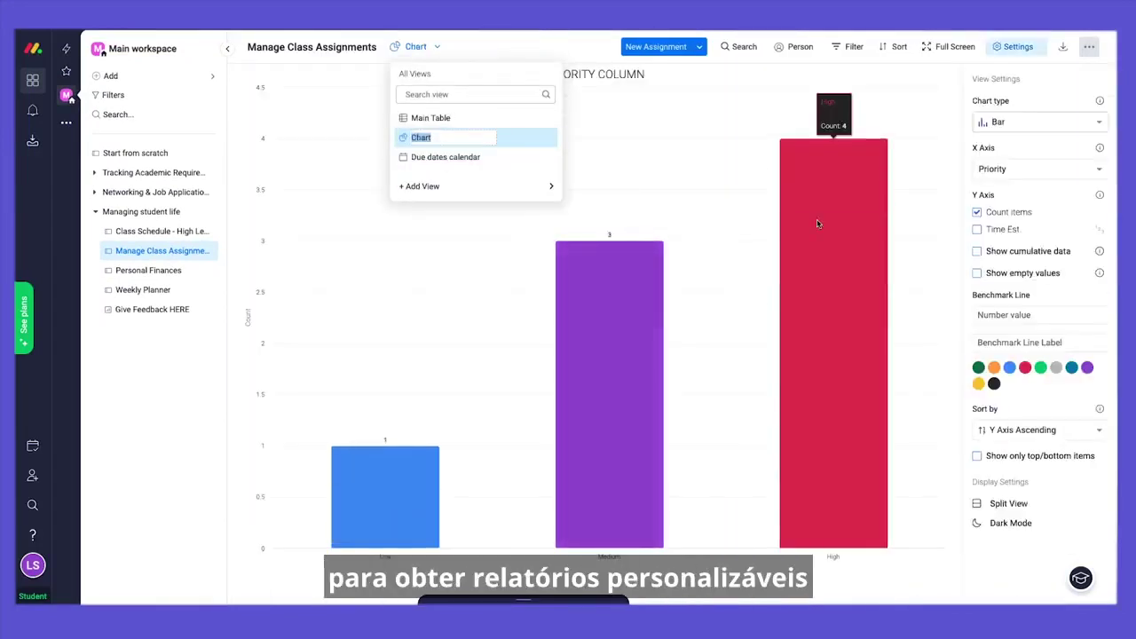
pyautogui.click(977, 229)
pyautogui.click(1039, 122)
pyautogui.click(996, 174)
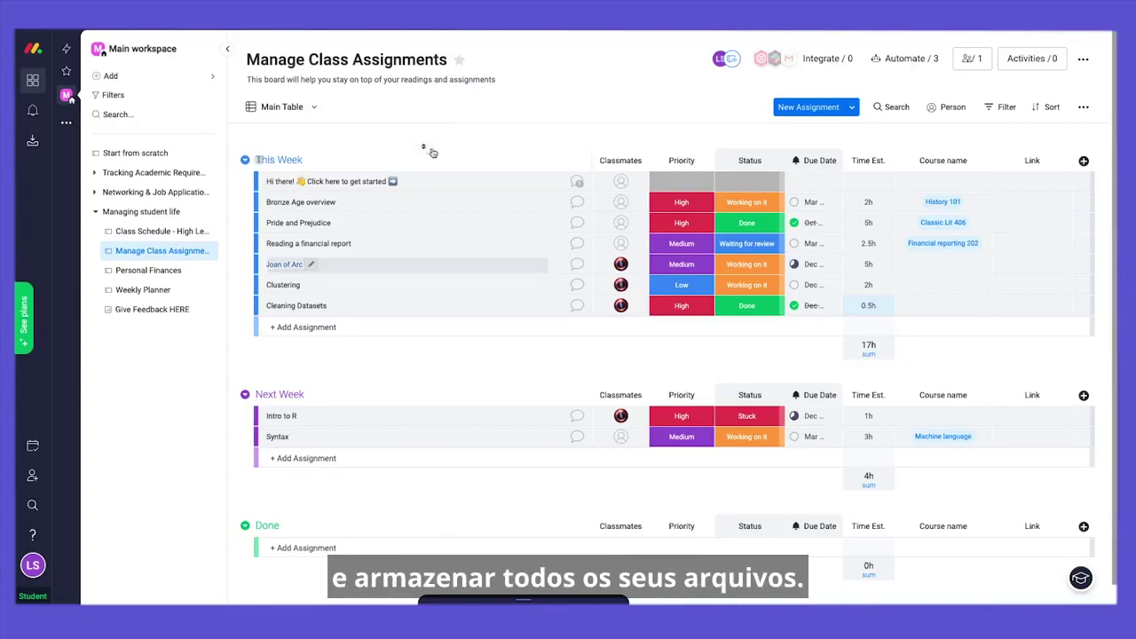
# - On the Class Schedule board, attach the Notes document from the computer's Example folder to the first Fall Semester item's Notes
pyautogui.click(165, 233)
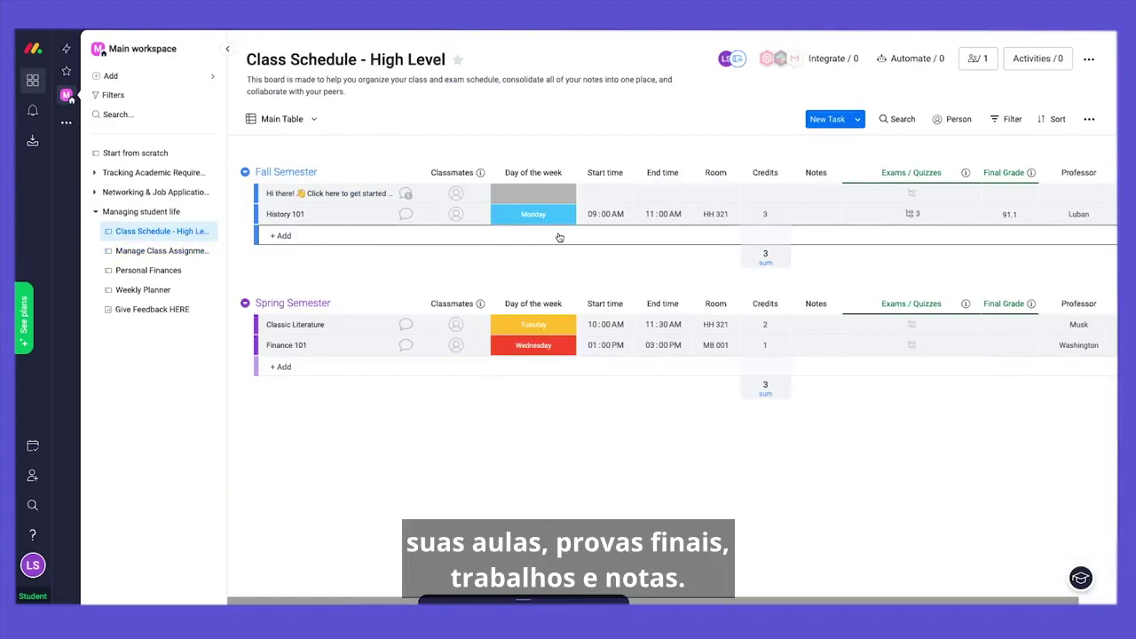
pyautogui.click(813, 196)
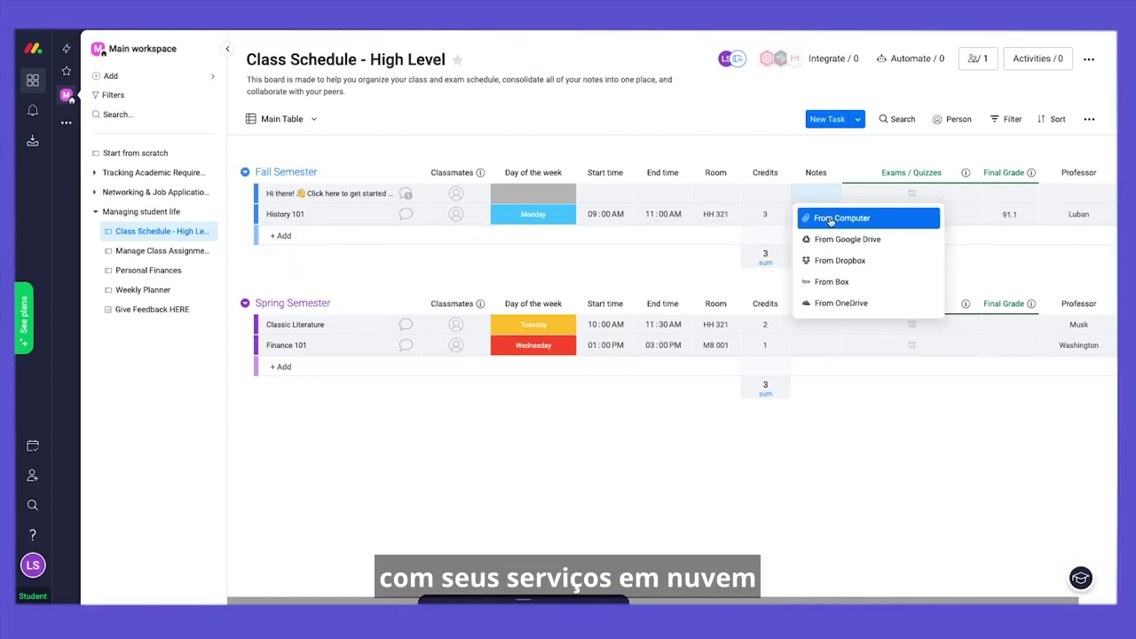
pyautogui.click(831, 221)
pyautogui.click(369, 184)
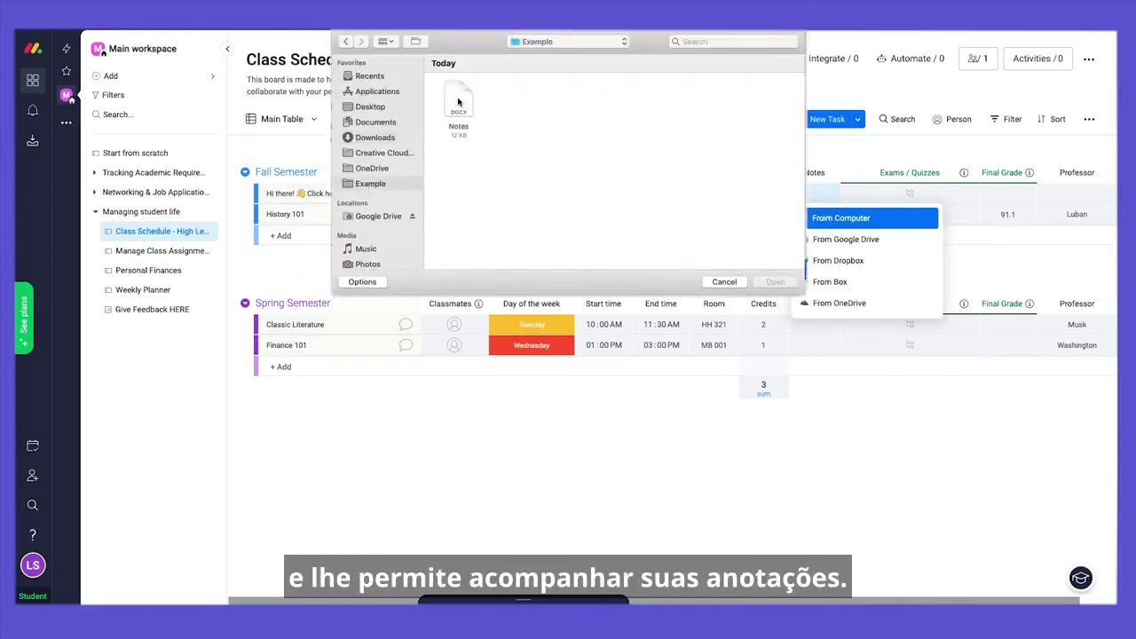
pyautogui.click(775, 282)
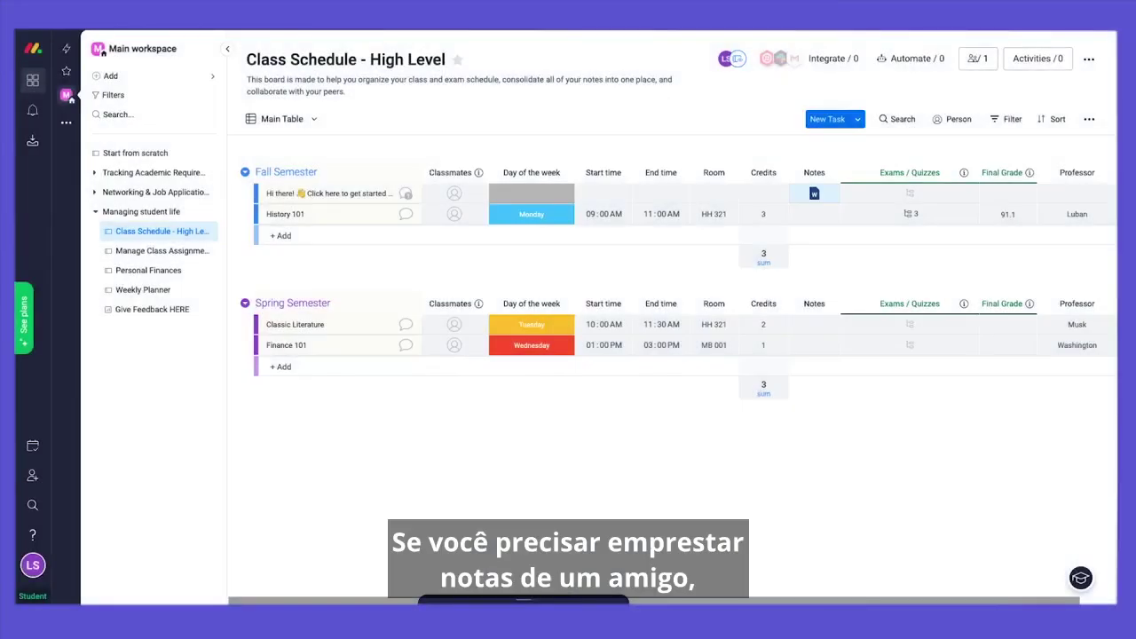
pyautogui.click(405, 214)
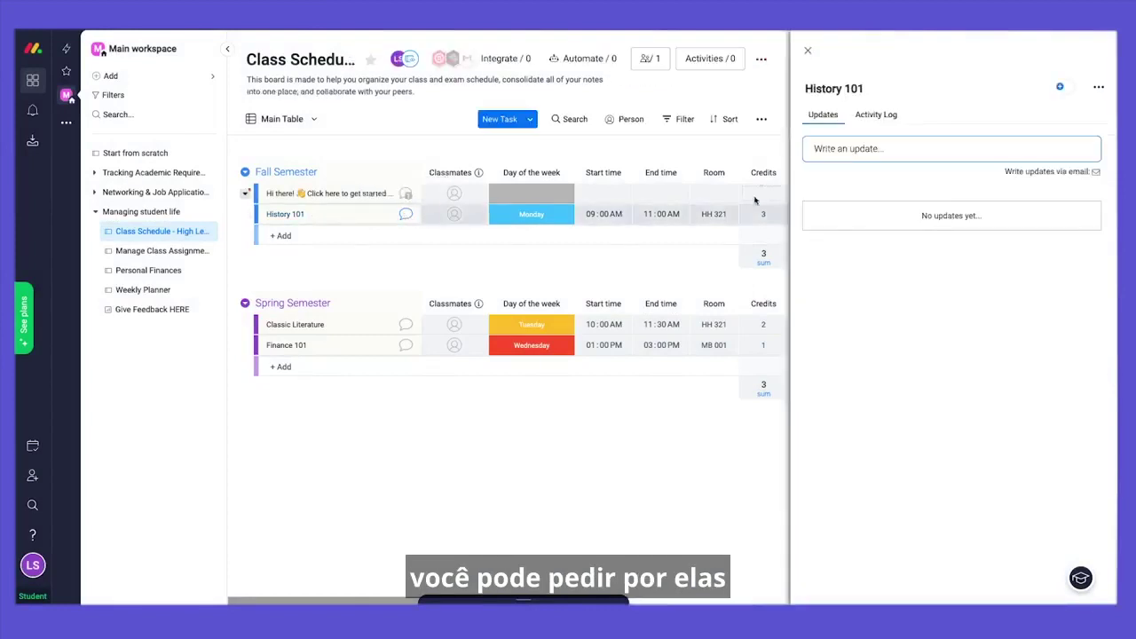
pyautogui.write('Hi @capt')
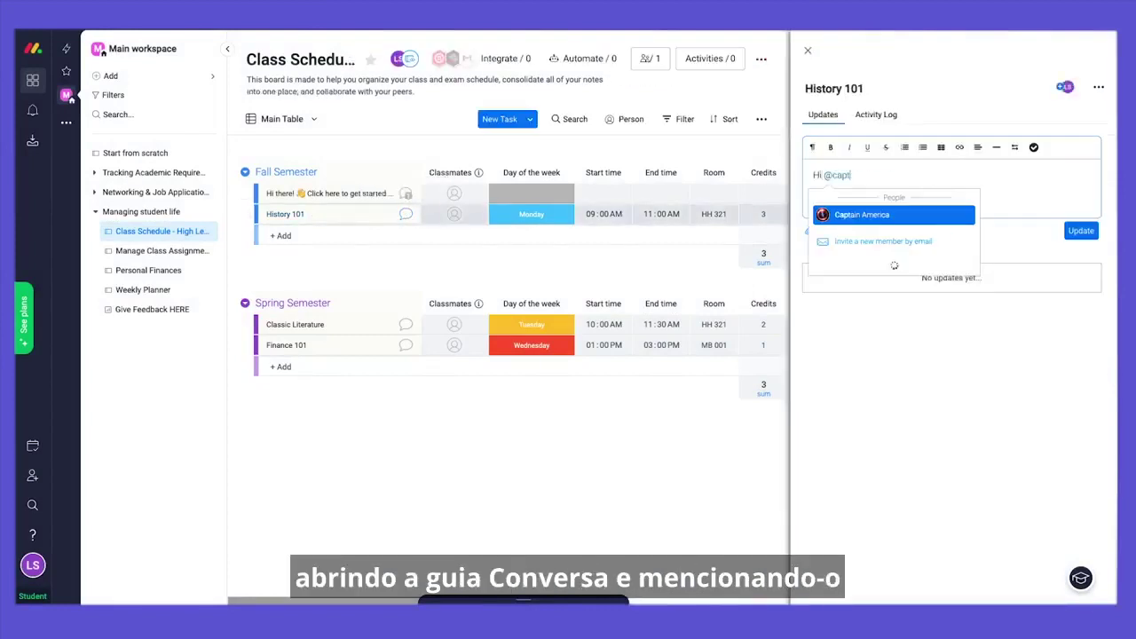
pyautogui.click(893, 266)
pyautogui.write('can you send me your notes for class, I missed the last one.')
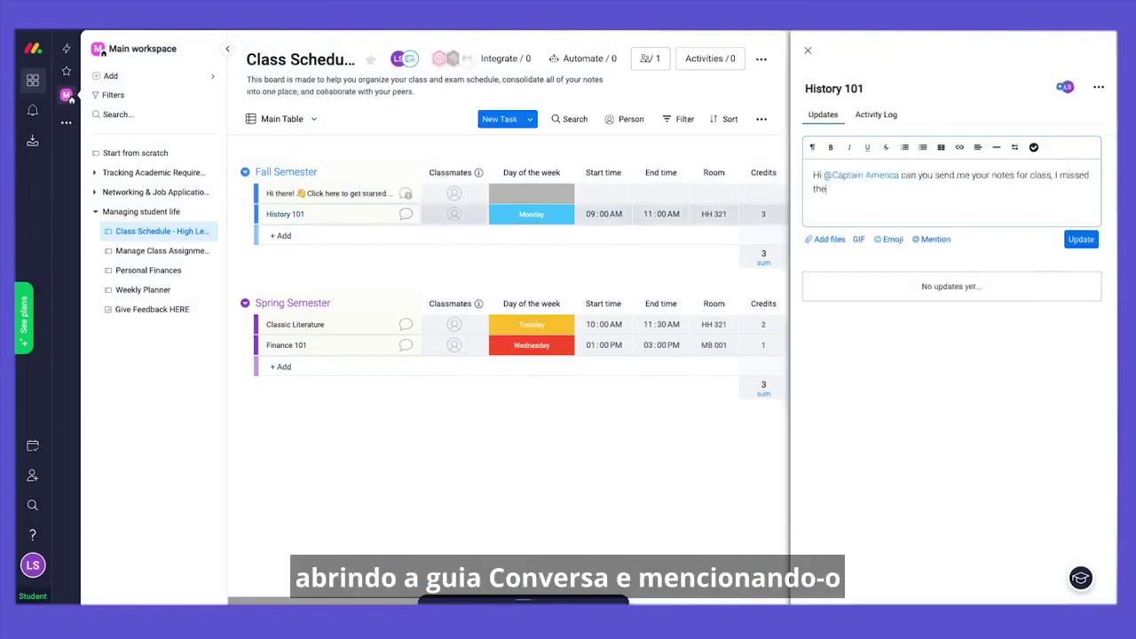
pyautogui.press('Return')
pyautogui.press('Return')
pyautogui.write('Thanks!')
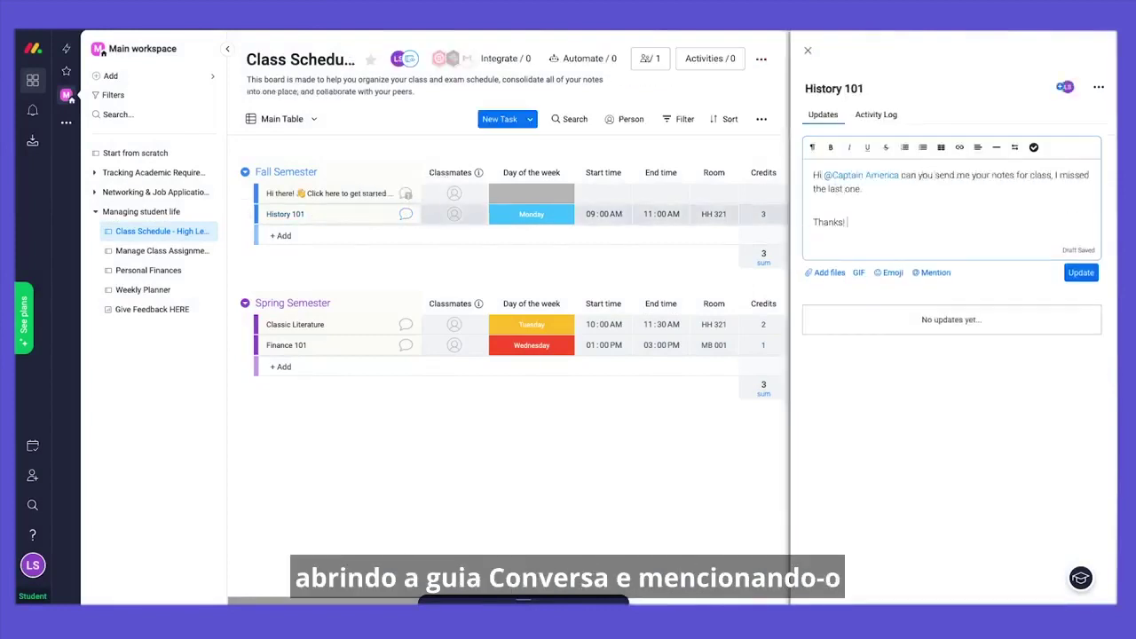
pyautogui.click(1081, 273)
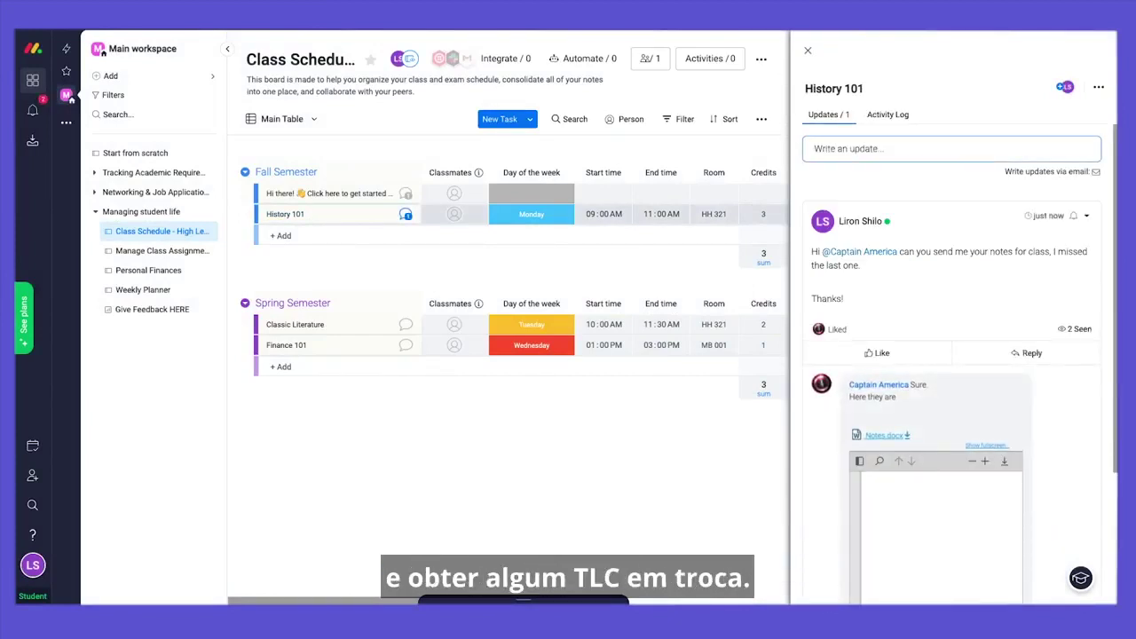
pyautogui.scroll(-5, 997, 567)
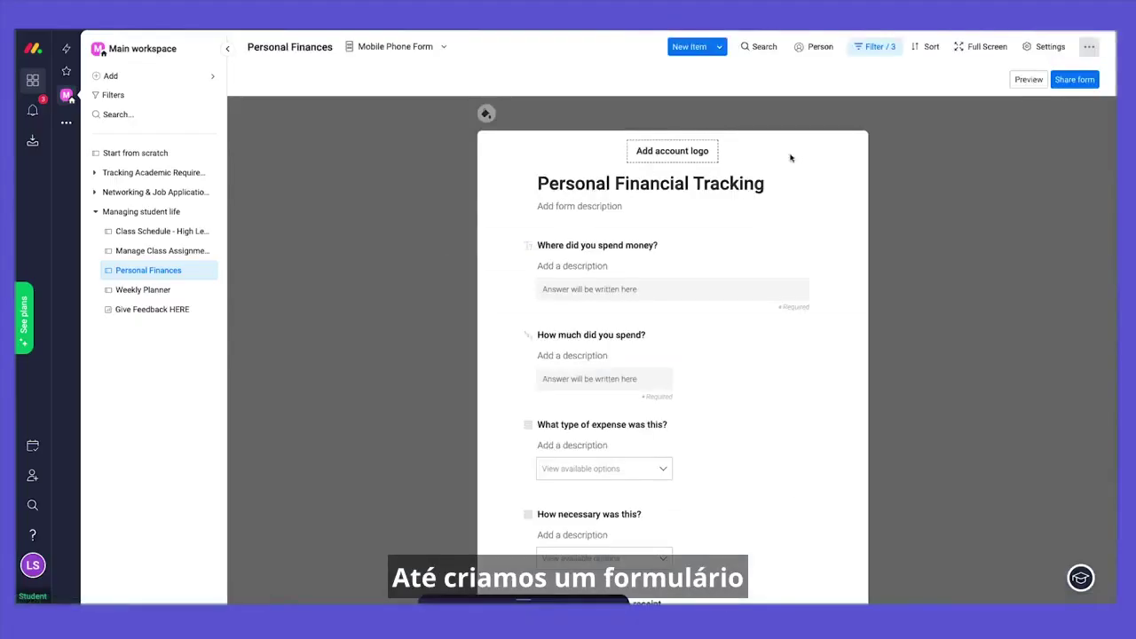
# - Preview the Personal Financial Tracking form and enter Costco as where the money was spent and 50 as the amount
pyautogui.click(1027, 79)
pyautogui.click(566, 159)
pyautogui.write('Costco')
pyautogui.click(510, 217)
pyautogui.write('50')
# - Choose the type of expense and how necessary it was in the form preview
pyautogui.click(512, 281)
pyautogui.click(457, 378)
pyautogui.click(497, 343)
pyautogui.click(478, 381)
pyautogui.click(555, 453)
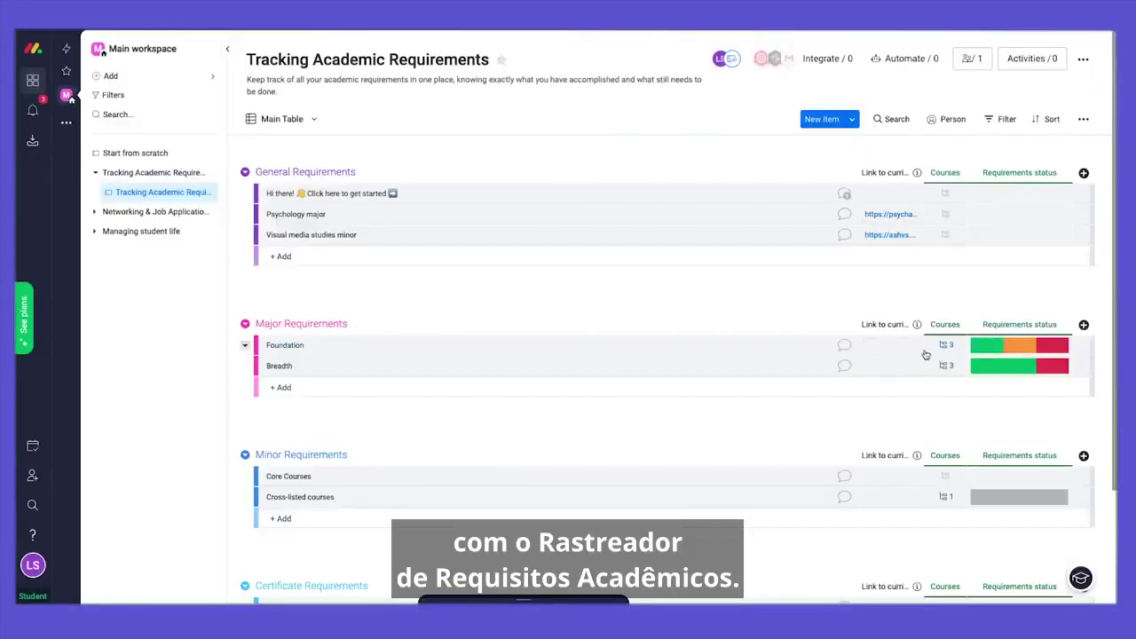
# - Expand and collapse the Foundation subitems, and add a Chart view named Reqs status to the Tracking Academic Requirements board
pyautogui.click(946, 349)
pyautogui.click(946, 349)
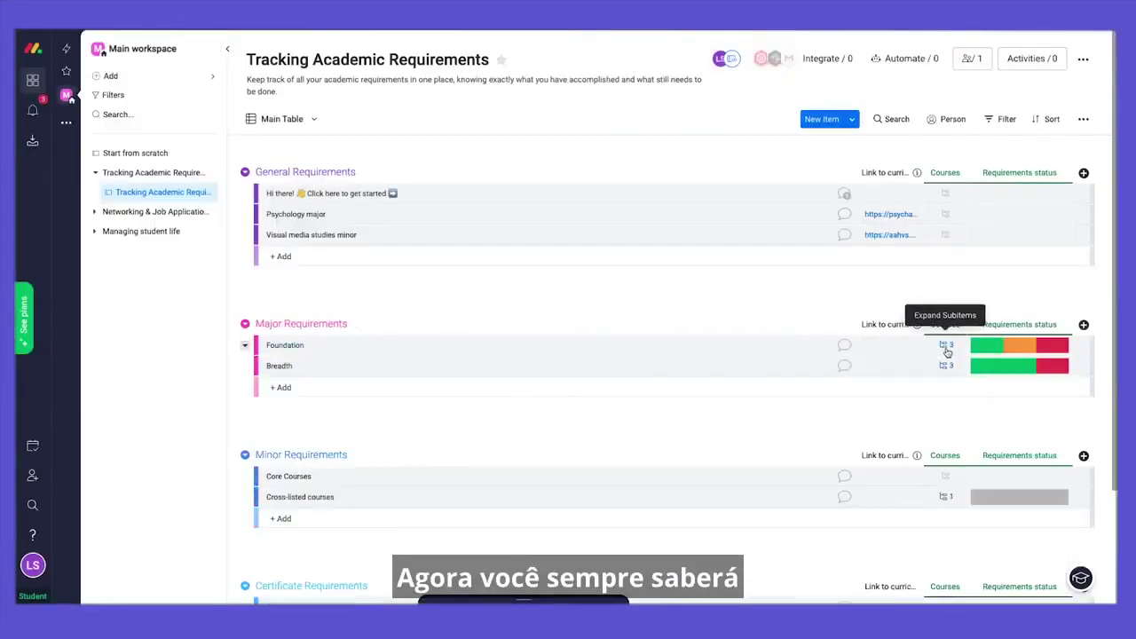
pyautogui.click(313, 119)
pyautogui.moveTo(400, 222)
pyautogui.click(467, 306)
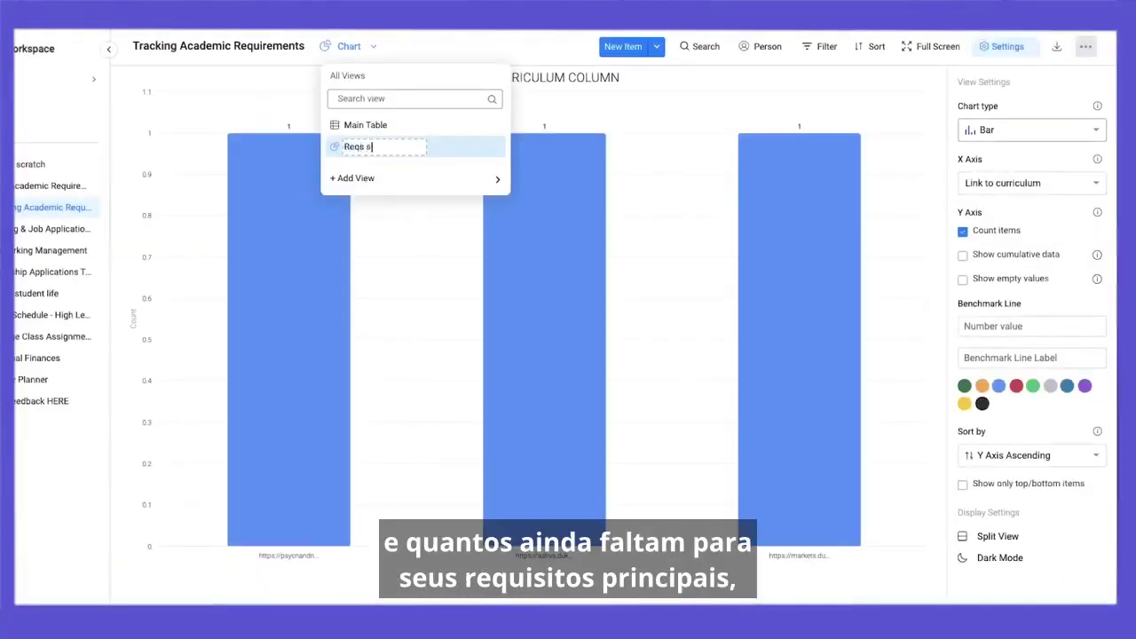
pyautogui.write('Reqs status')
pyautogui.press('Return')
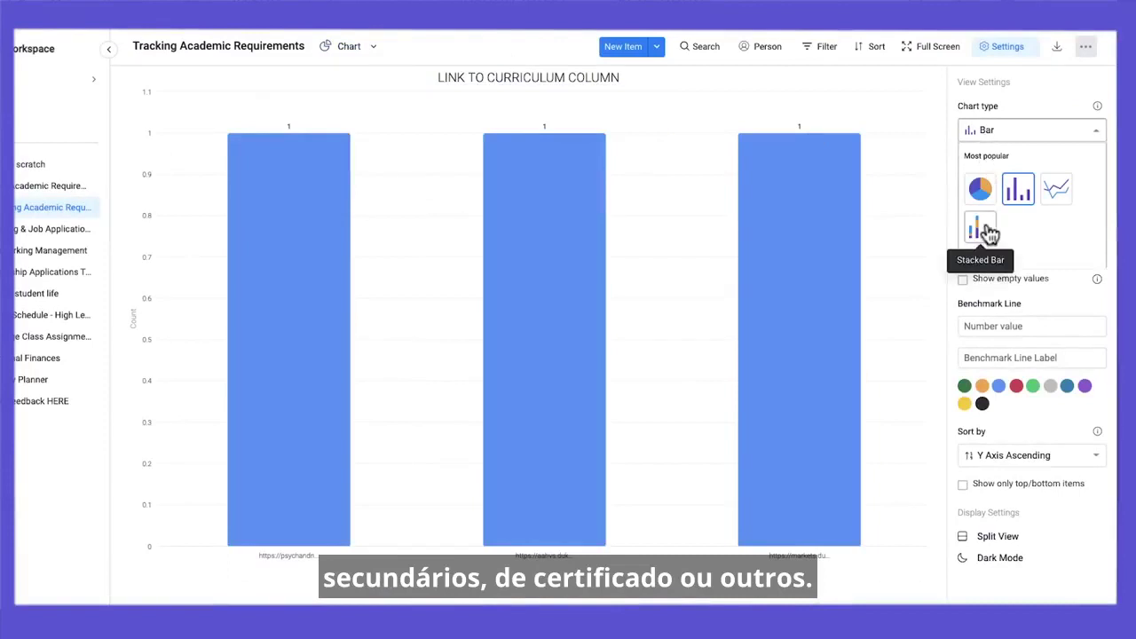
# - Change the requirements chart to Stacked Bar and choose a different column for its X axis
pyautogui.click(988, 231)
pyautogui.click(1029, 183)
pyautogui.click(1021, 254)
pyautogui.click(1044, 342)
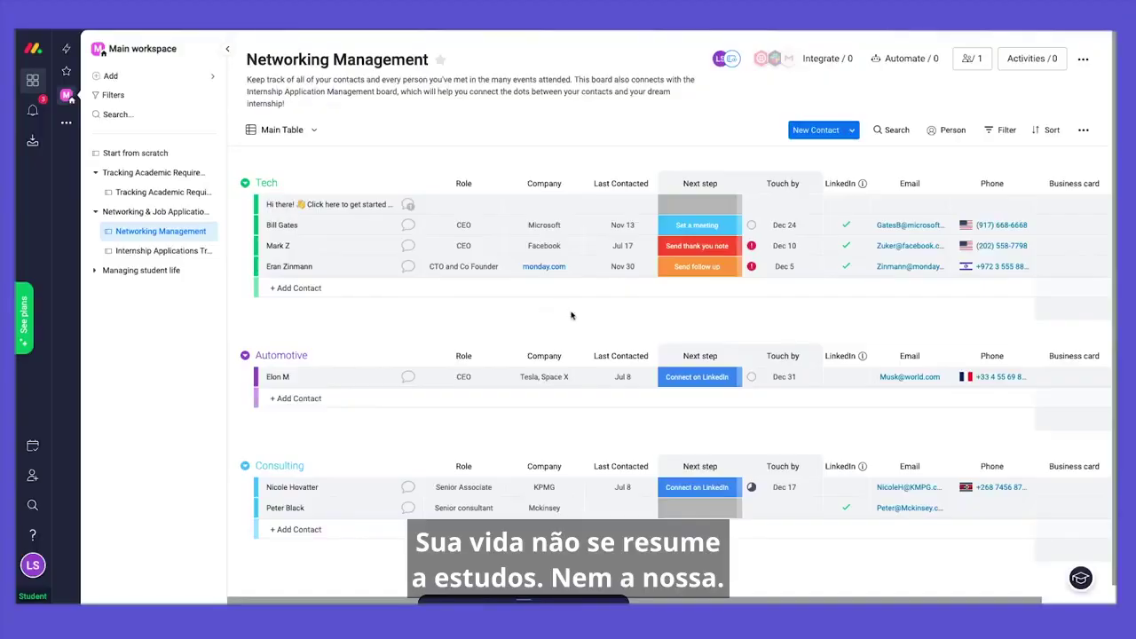
# - Set the Automotive contact's next step to Send follow up and the first Consulting contact's next step to Send thank you note
pyautogui.scroll(-1, 590, 320)
pyautogui.click(682, 371)
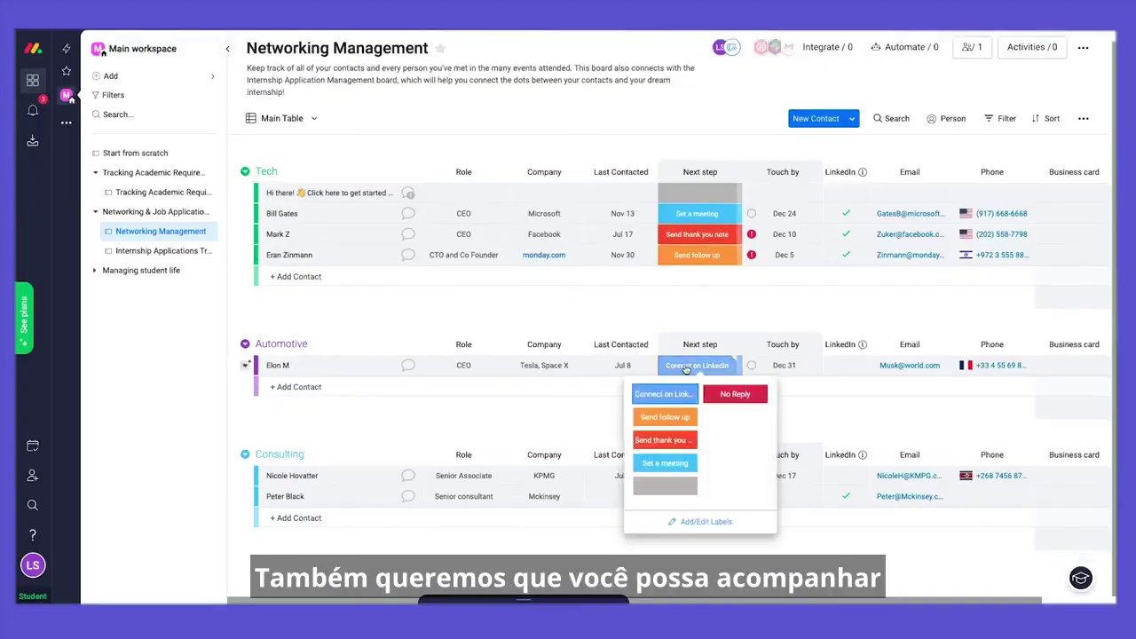
pyautogui.click(672, 417)
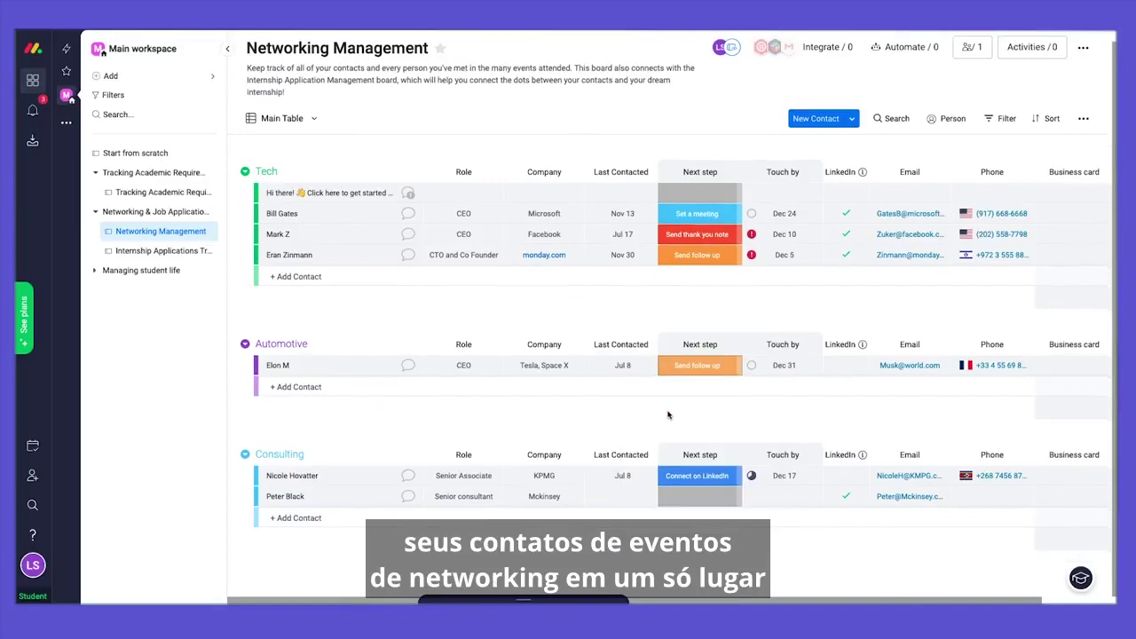
pyautogui.click(687, 479)
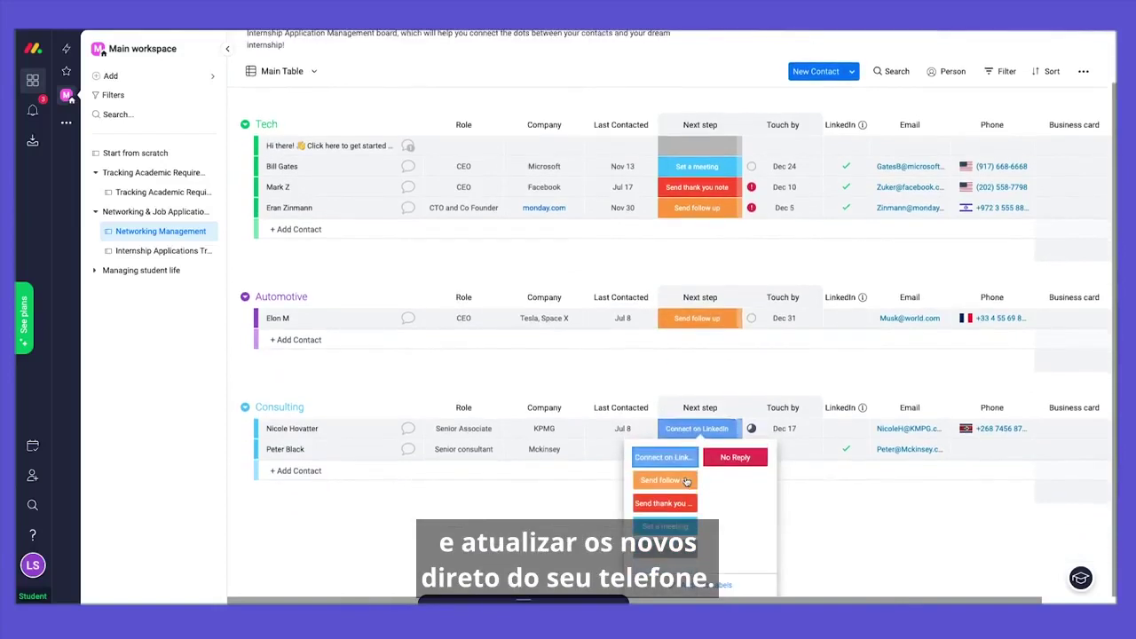
pyautogui.click(664, 503)
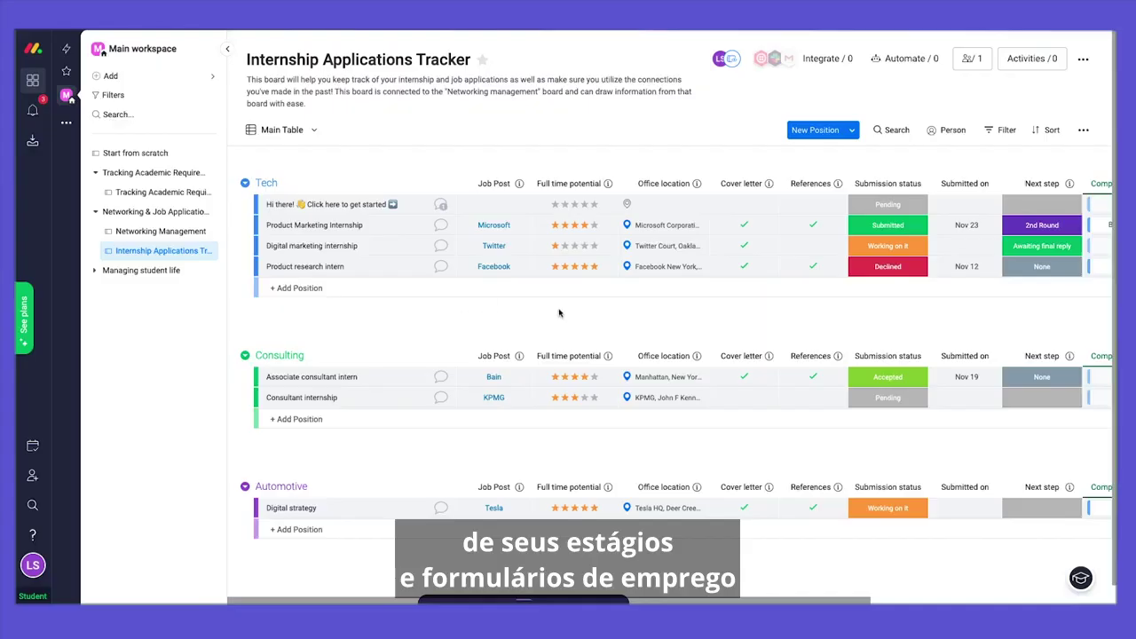
# - Set the submission status of Product research intern to Accepted in the Internship Applications Tracker
pyautogui.hscroll(1, 560, 313)
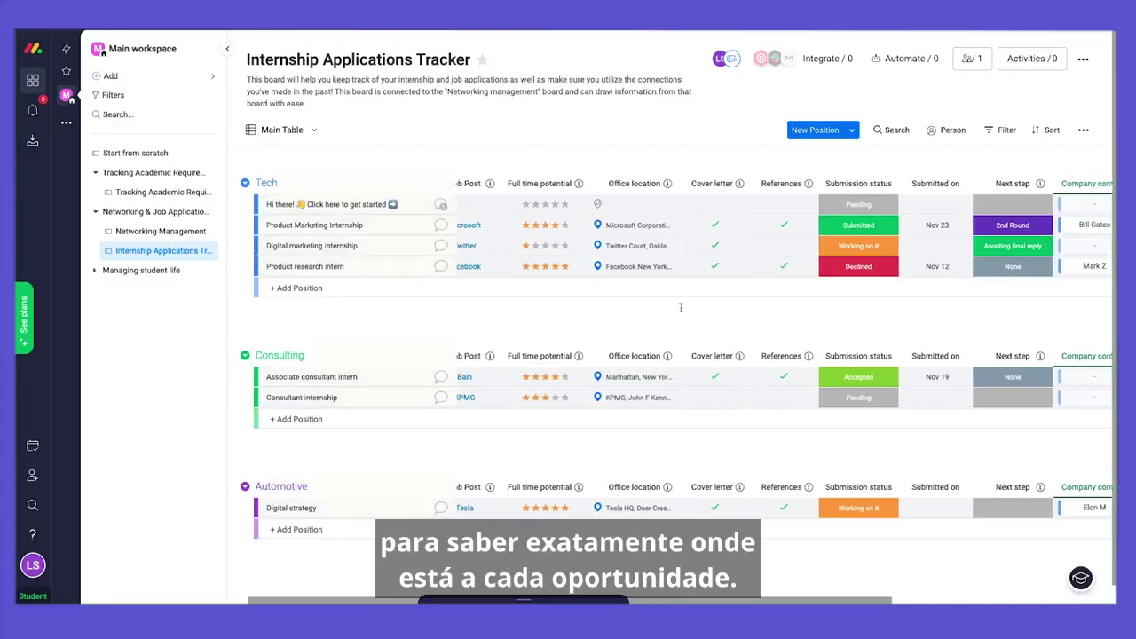
pyautogui.click(847, 271)
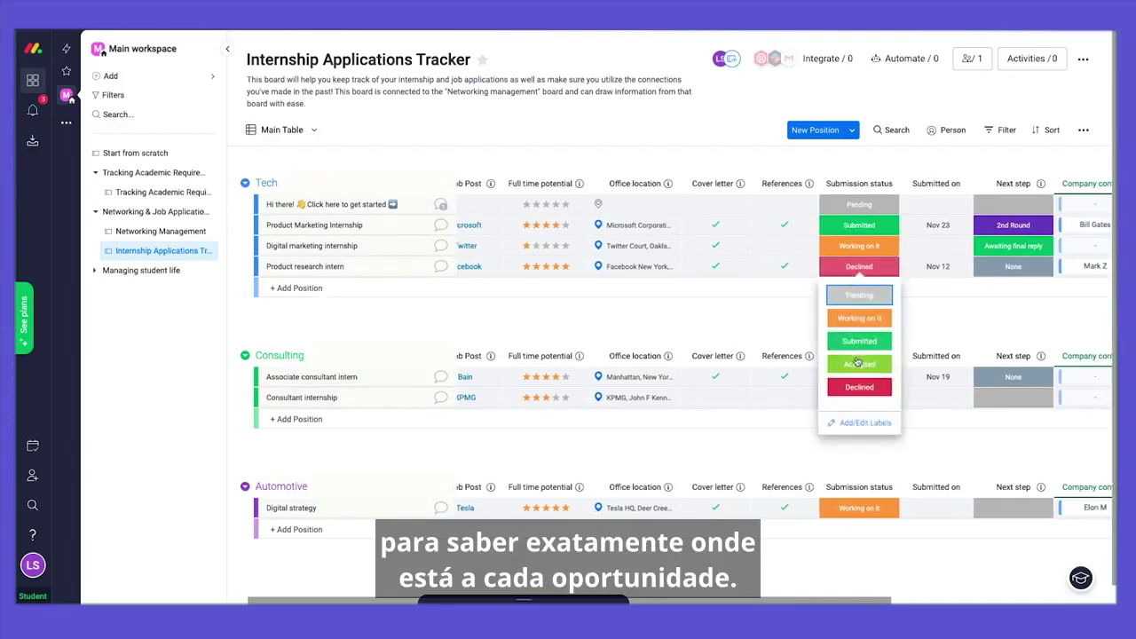
pyautogui.click(857, 363)
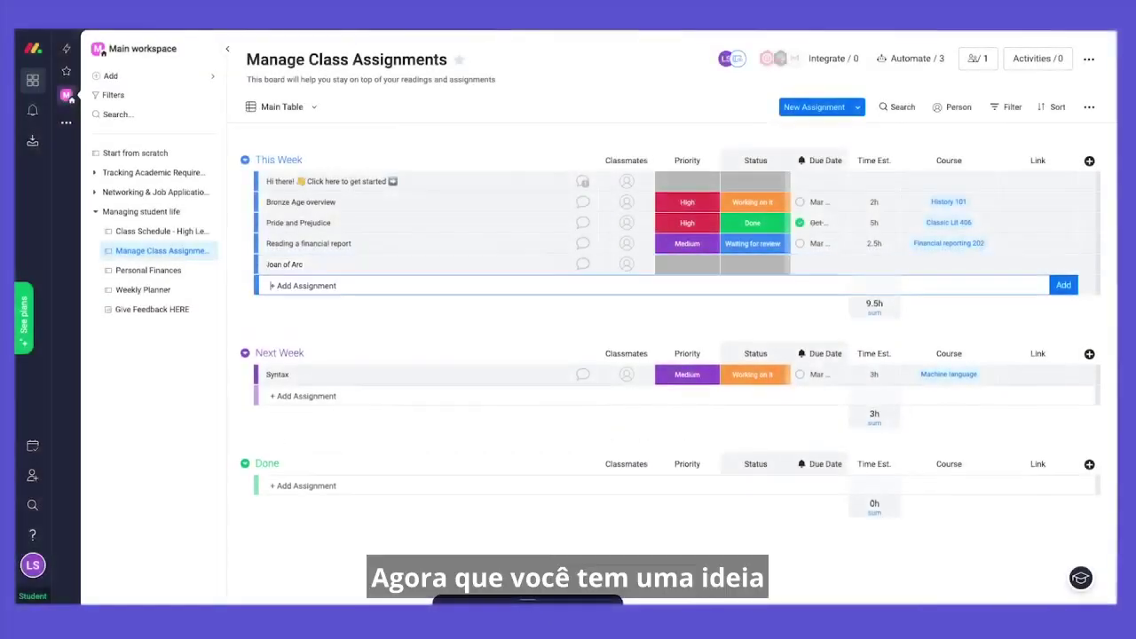
# - Add an assignment named Clustering to the This Week group of Manage Class Assignments
pyautogui.write('Clustering')
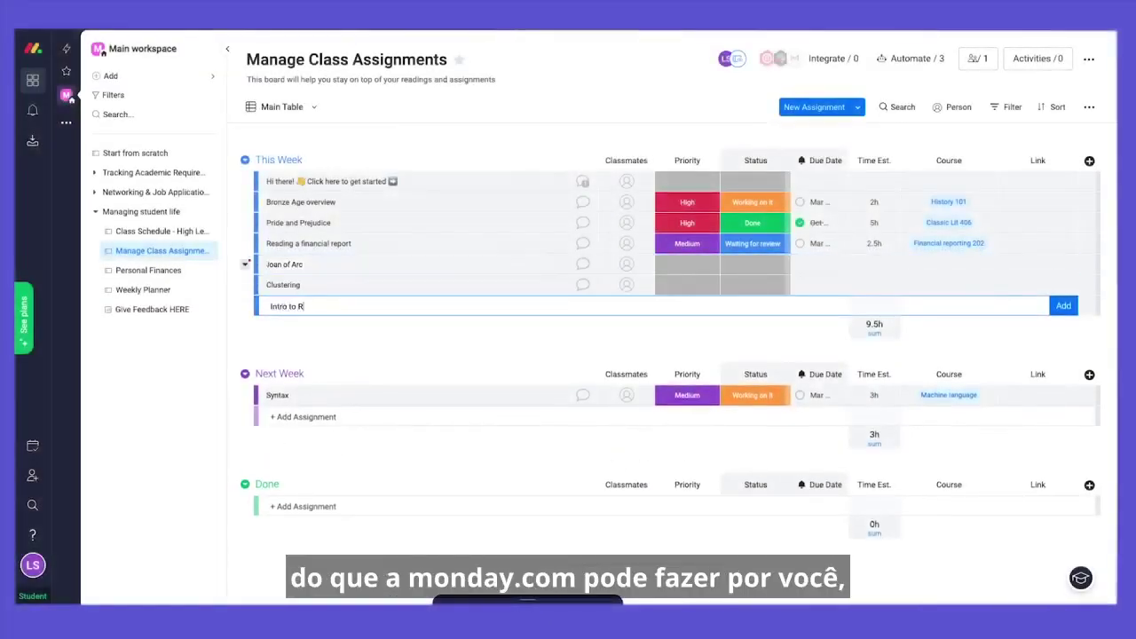